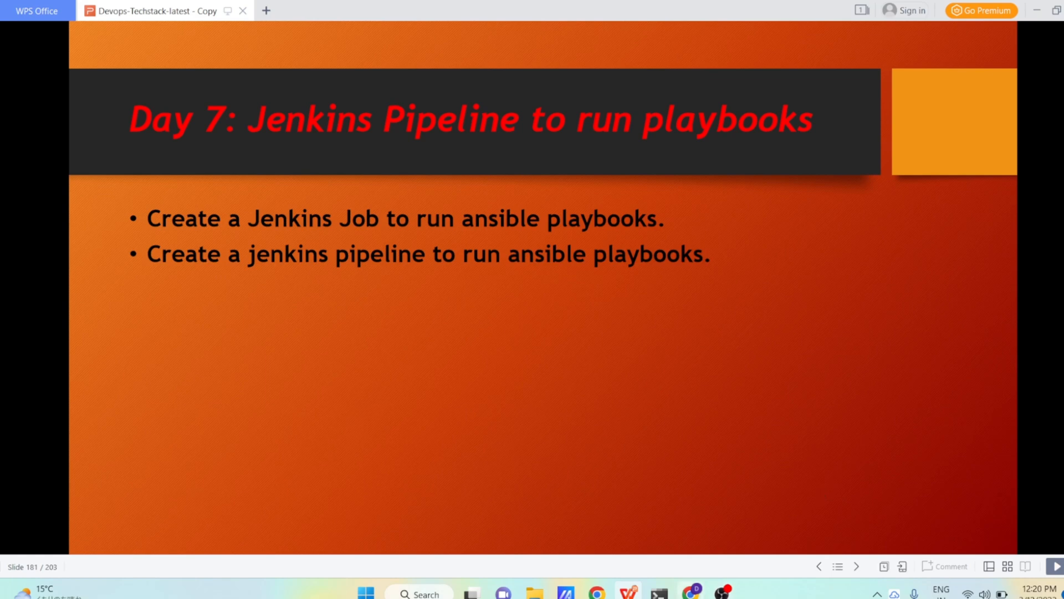
Return to the Jenkins dashboard and start a New Item
left_click(693, 592)
left_click(475, 266)
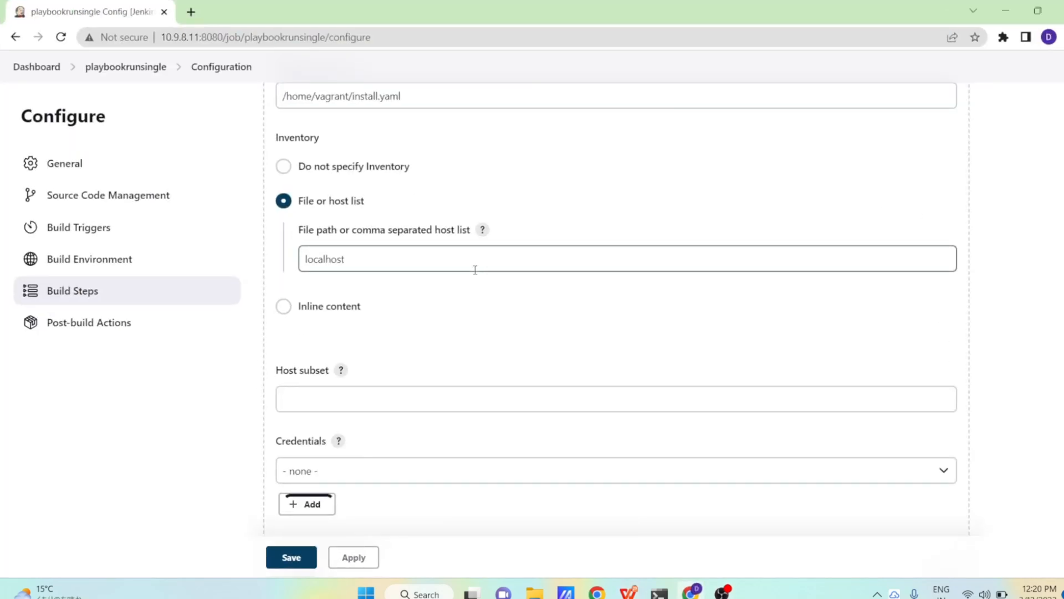
left_click(37, 67)
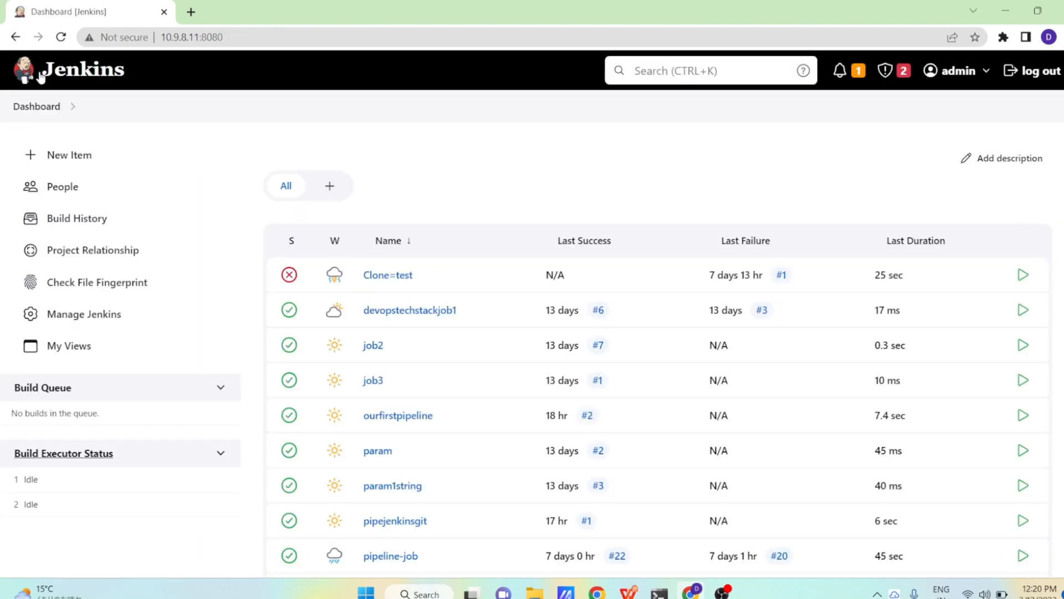
left_click(69, 155)
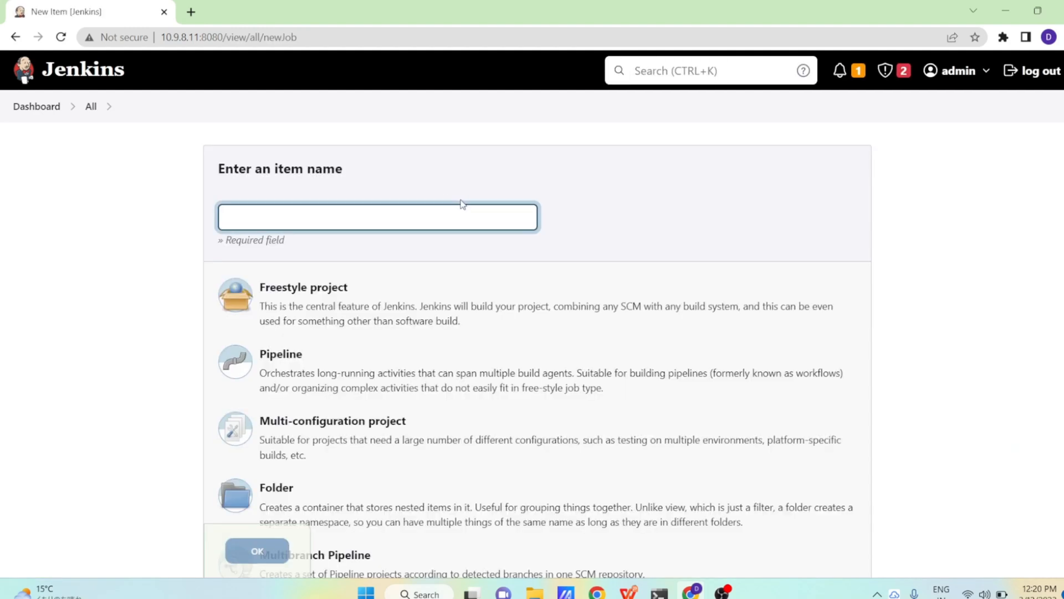
type("playbbok")
type("runf")
type("reestyp")
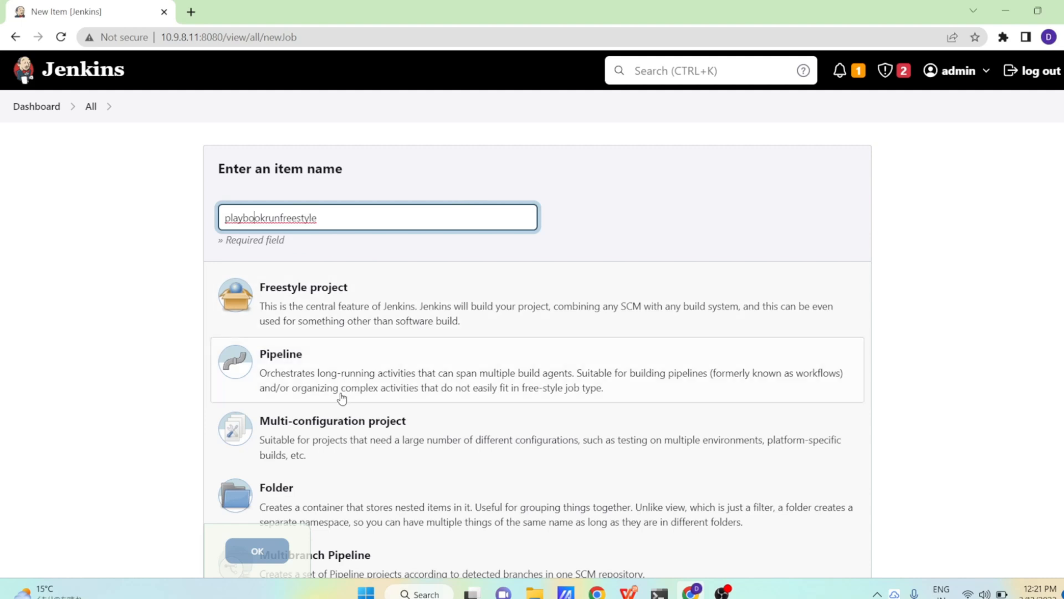
scroll(341, 399, "down", 3)
scroll(322, 433, "down", 3)
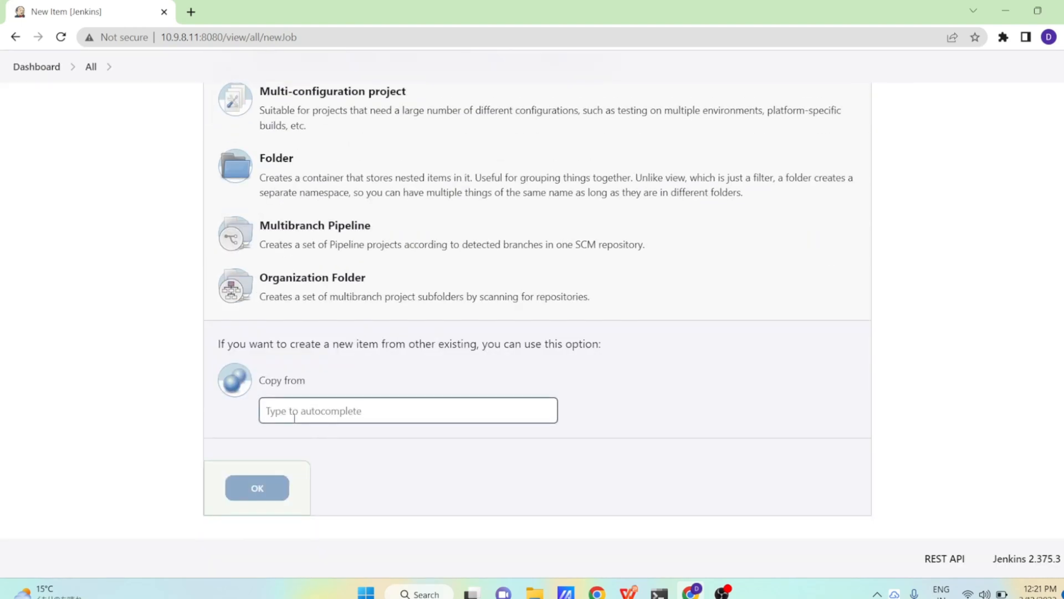
Name the job playbookrunfreestyle, copy it from playbookrunsingle, and create it
left_click(299, 419)
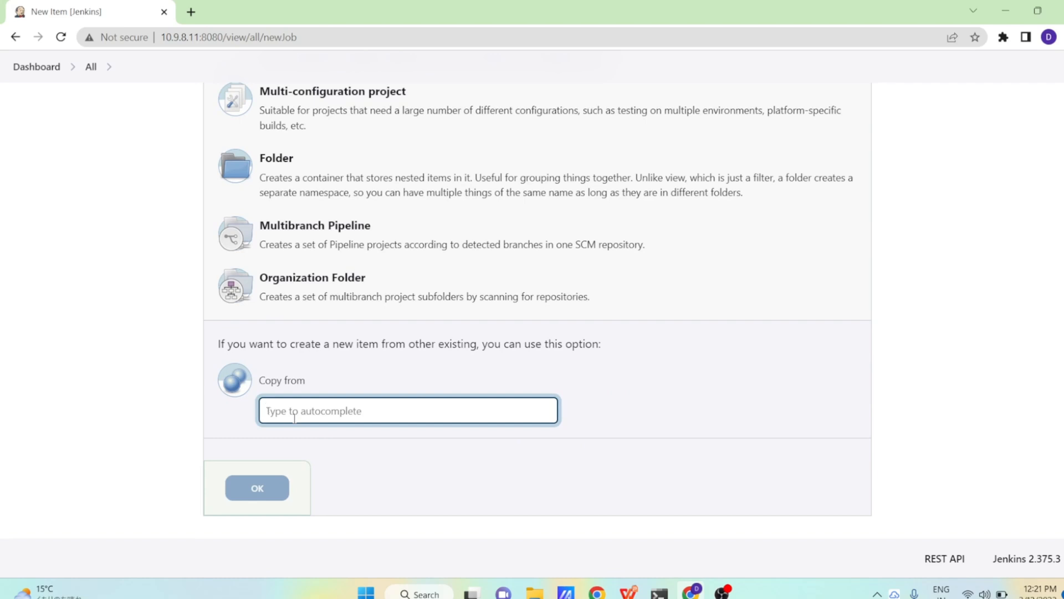
type("sing")
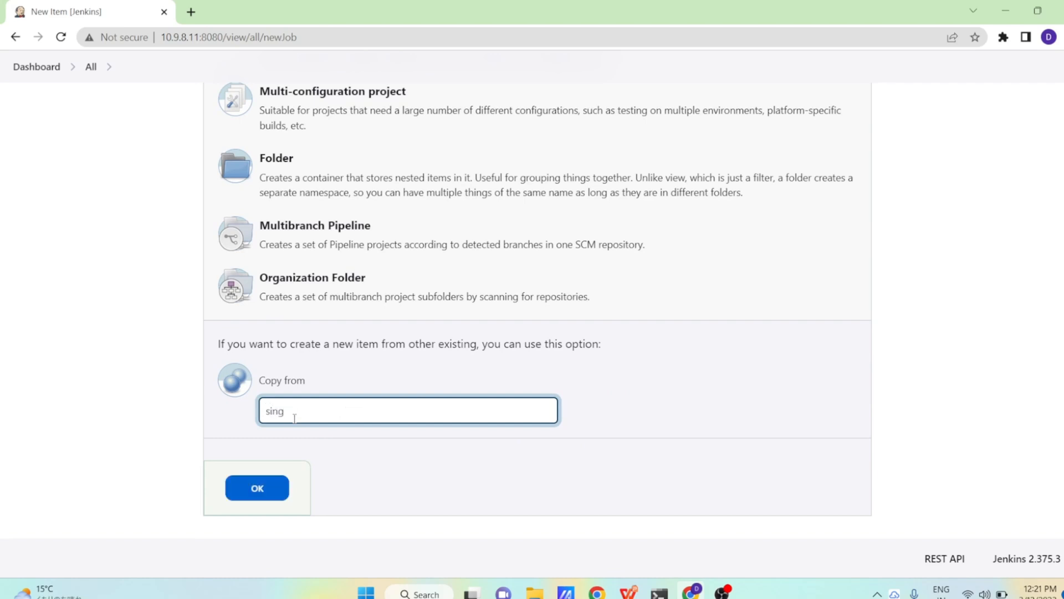
key("BackSpace")
key("BackSpace")
key("BackSpace")
type("play")
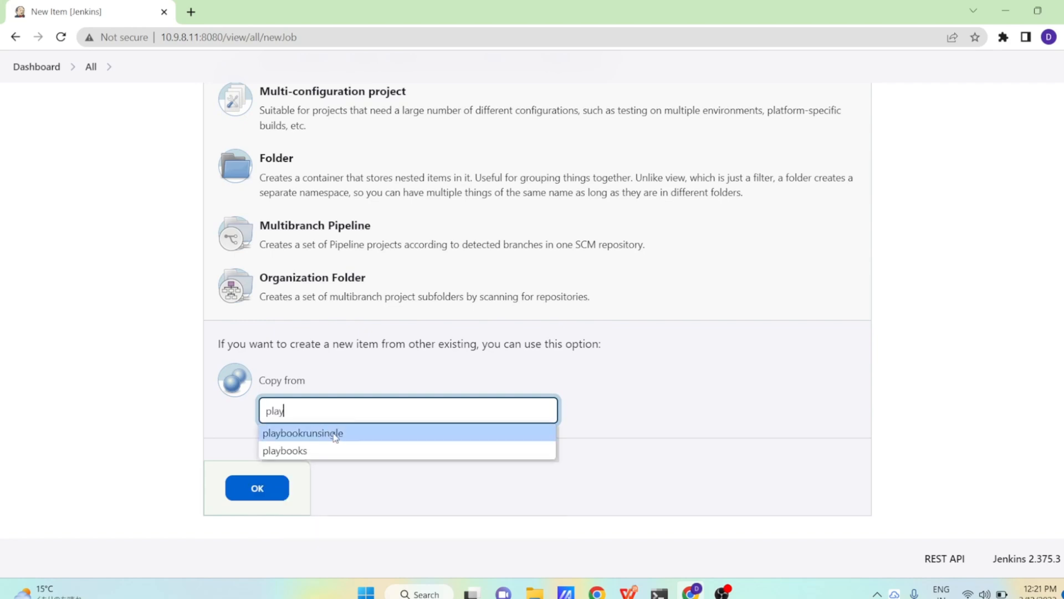
left_click(338, 434)
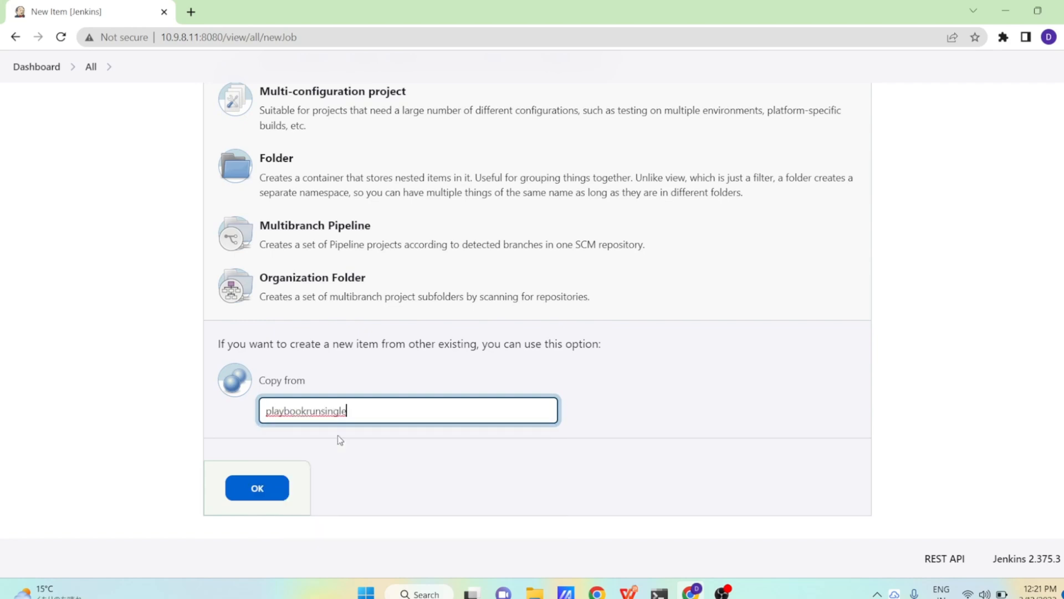
left_click(256, 493)
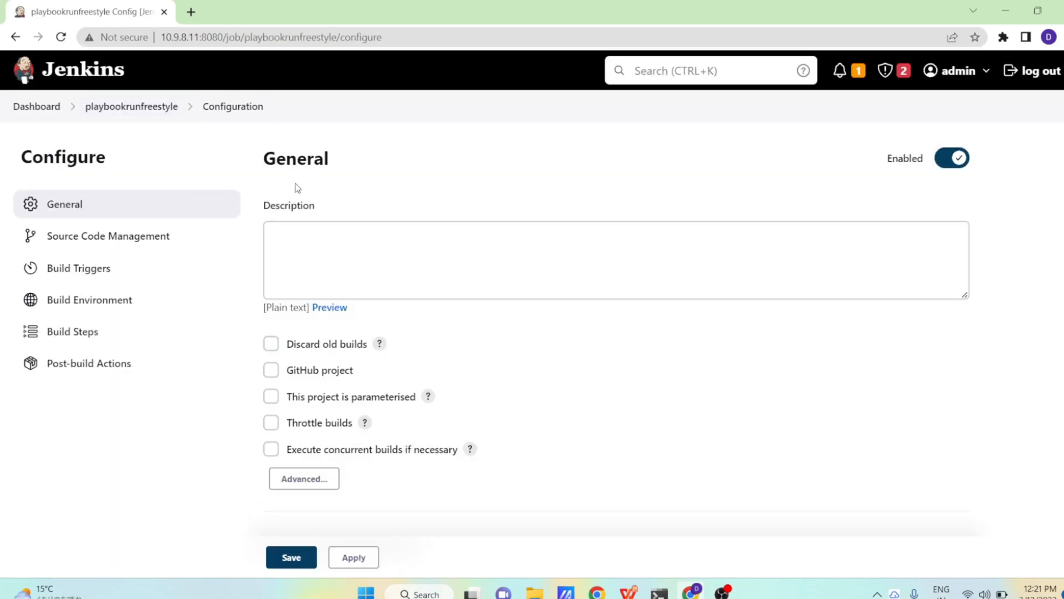
Keep Color ANSI Console Output on, review the /home/vagrant/install.yaml playbook step, and save the job
left_click(430, 233)
scroll(551, 423, "down", 2)
scroll(551, 424, "down", 2)
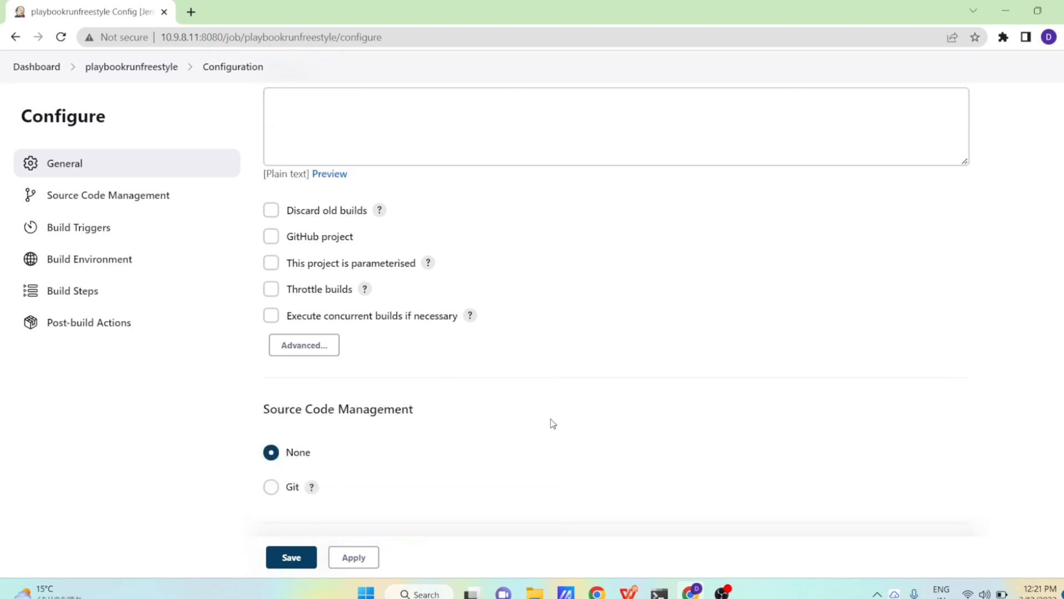
scroll(551, 423, "down", 3)
scroll(552, 423, "down", 2)
scroll(552, 423, "down", 3)
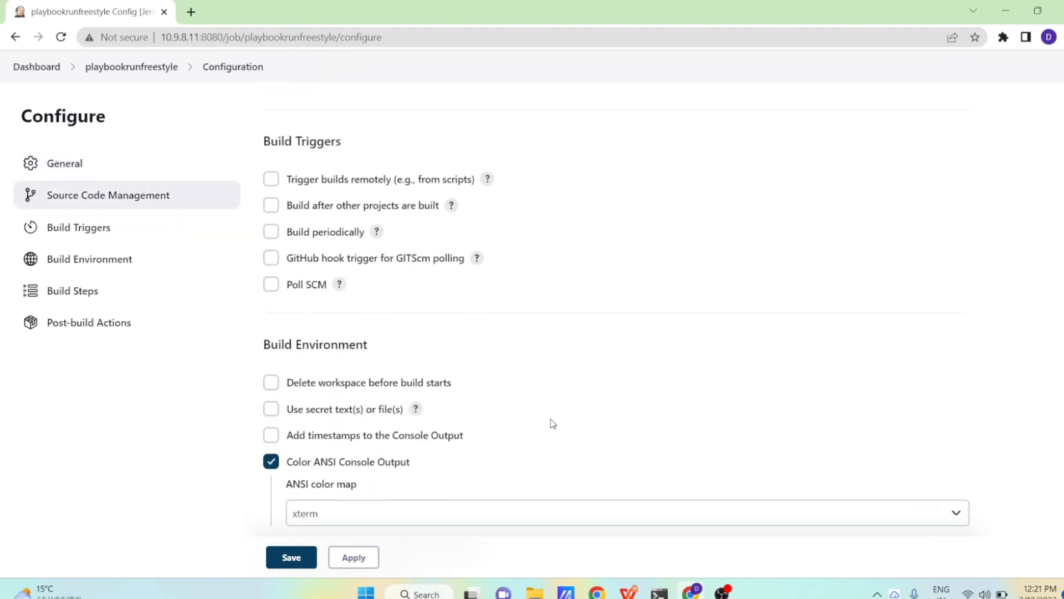
scroll(552, 423, "down", 2)
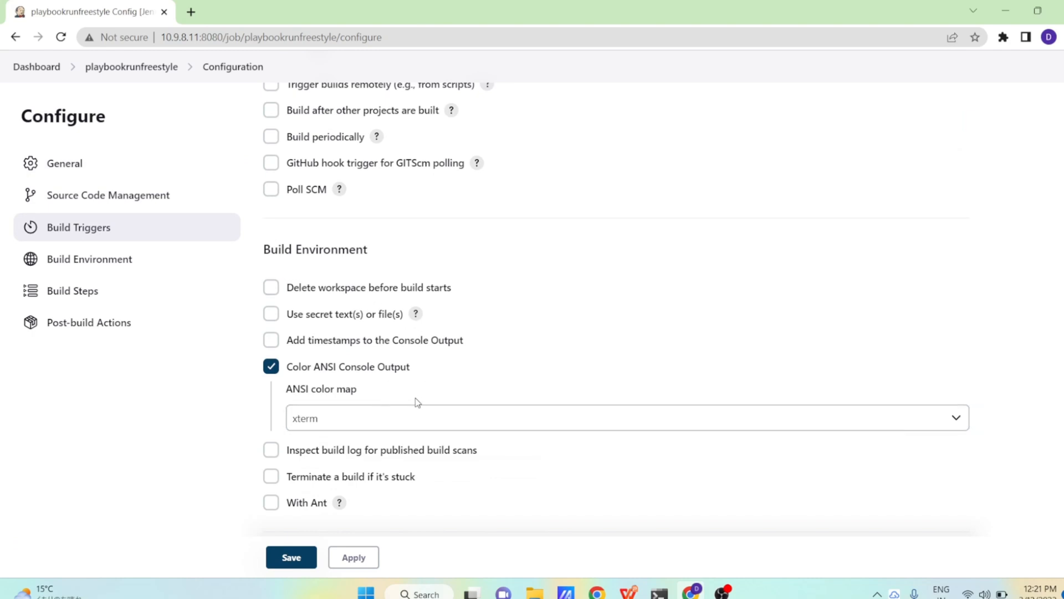
scroll(460, 393, "down", 1)
scroll(460, 392, "down", 1)
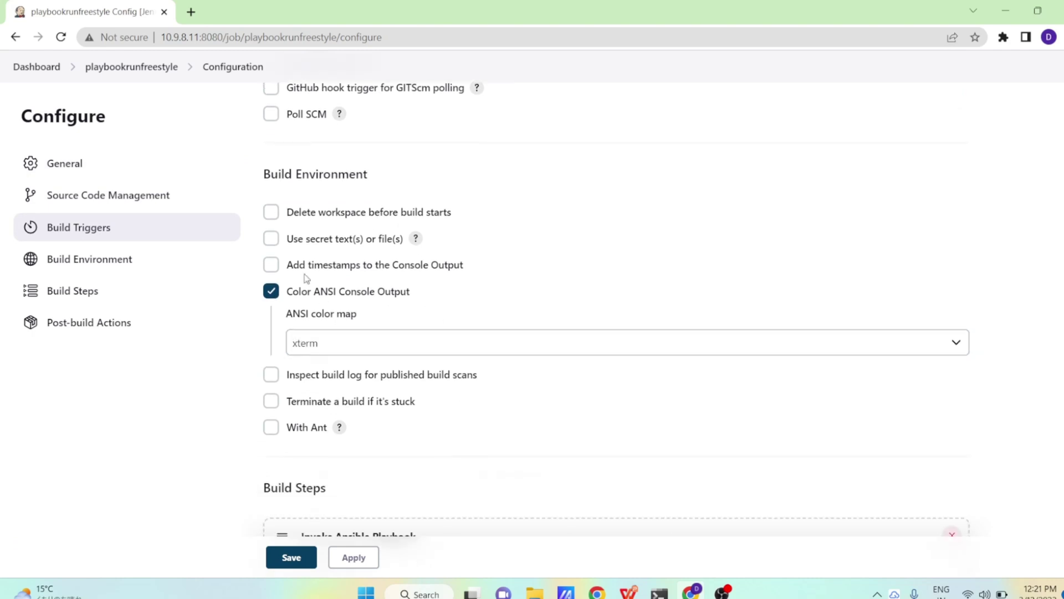
left_click(272, 298)
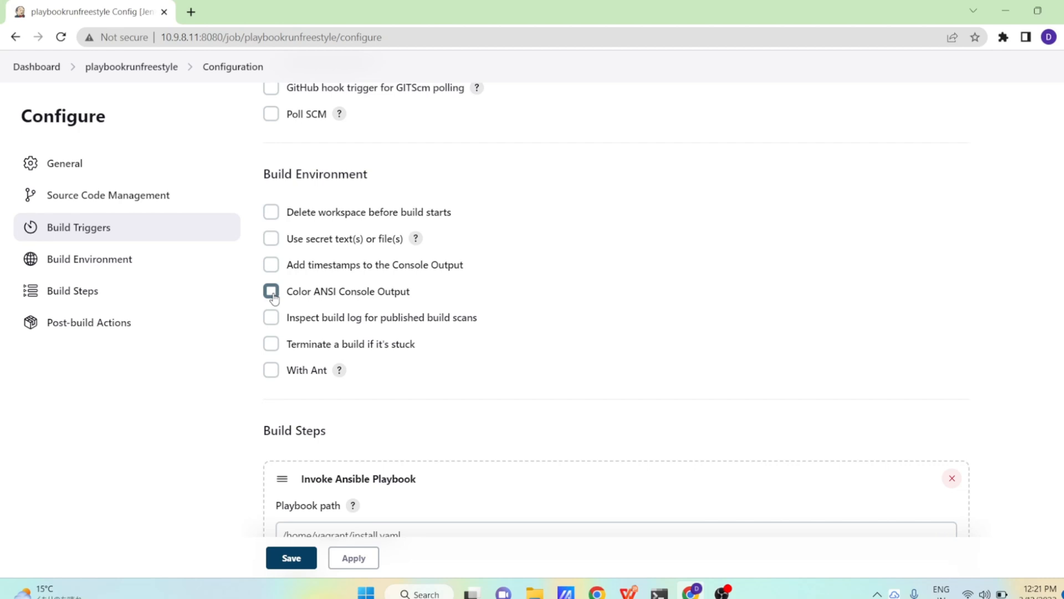
left_click(271, 293)
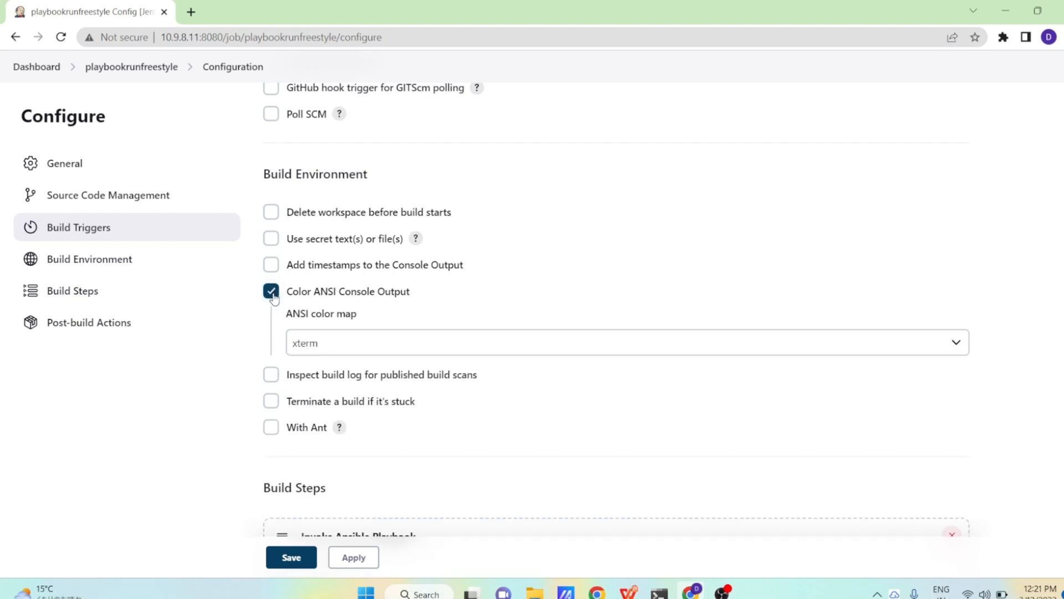
scroll(529, 251, "down", 2)
scroll(529, 251, "down", 2)
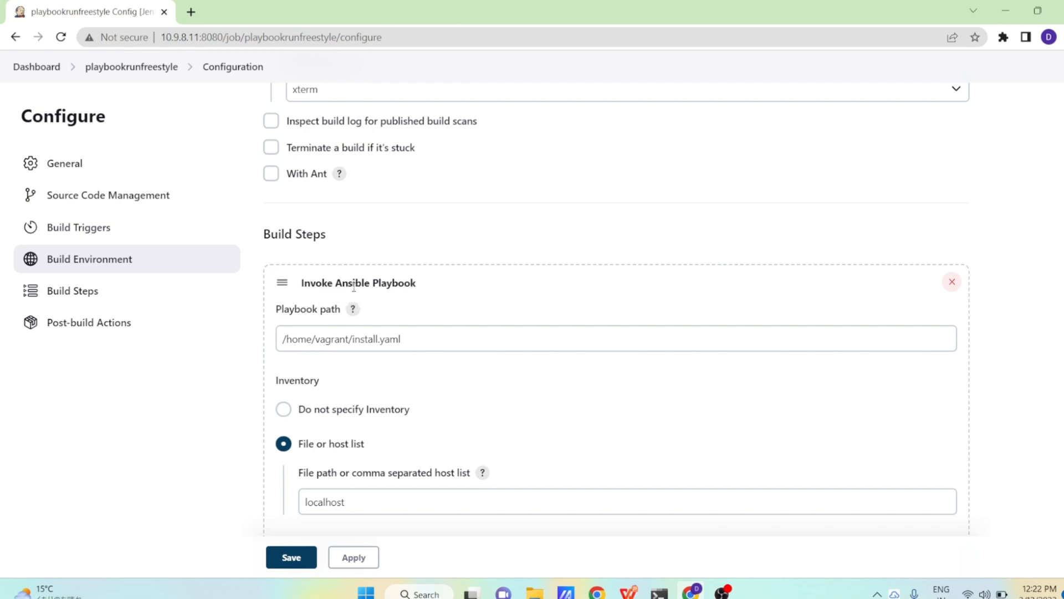
scroll(554, 286, "down", 1)
left_click(555, 286)
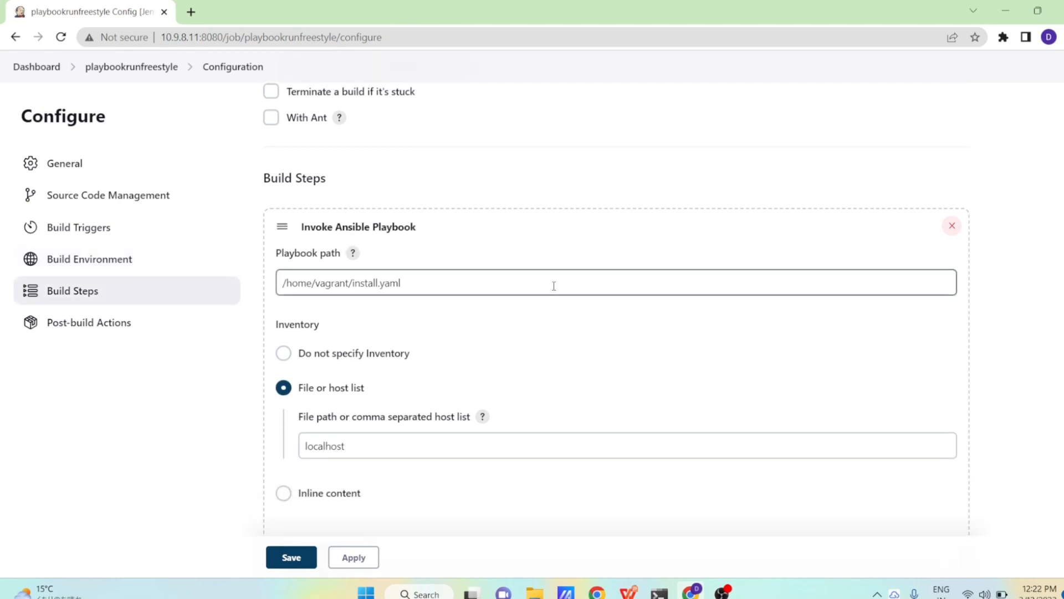
scroll(554, 286, "down", 1)
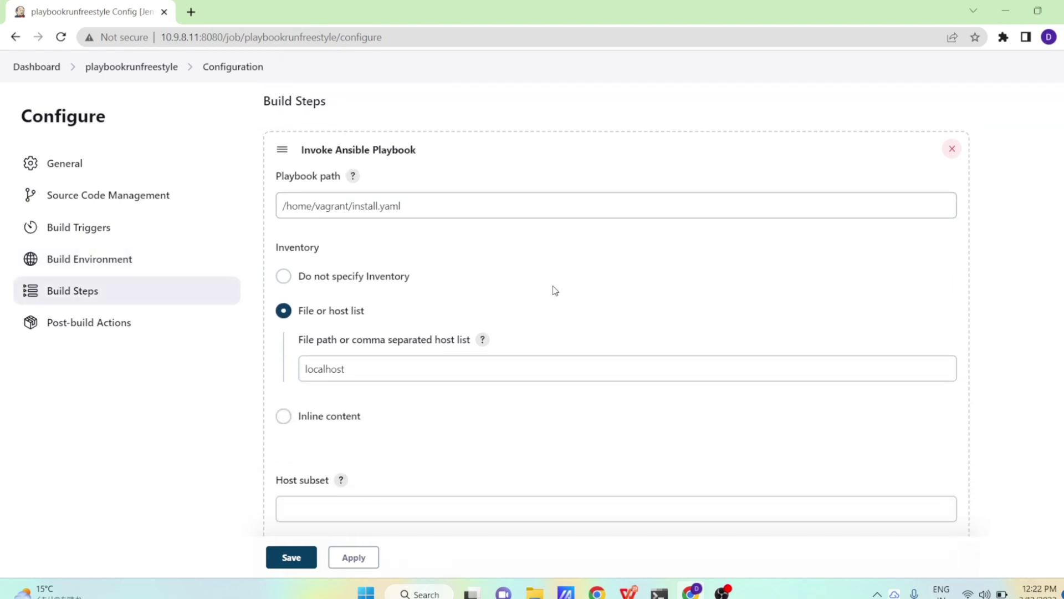
left_click(291, 557)
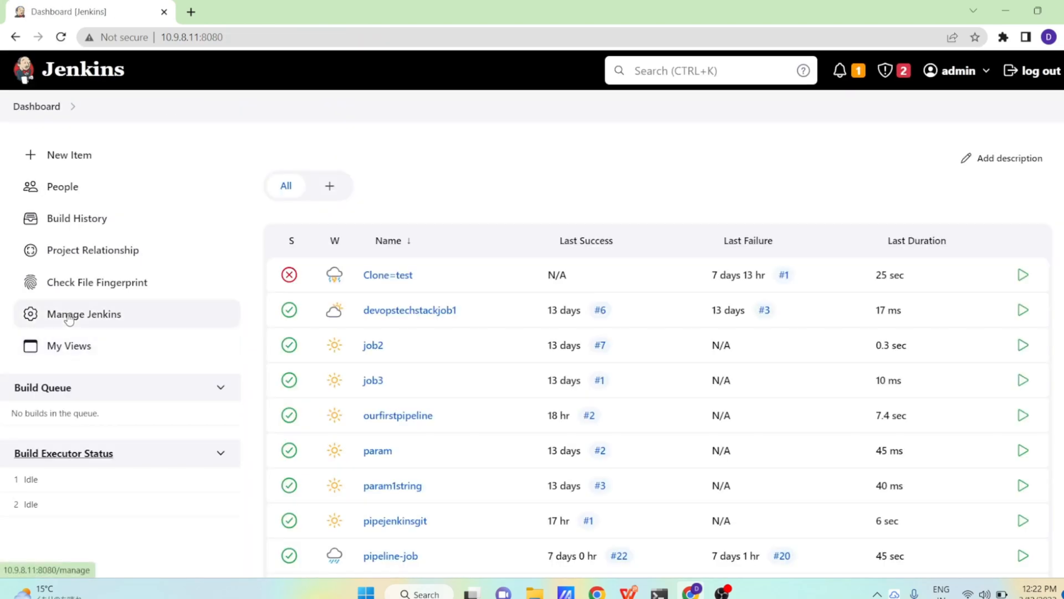
Check Installed plugins in Plugin Manager for the Ansible plugins, then return to the dashboard
left_click(70, 320)
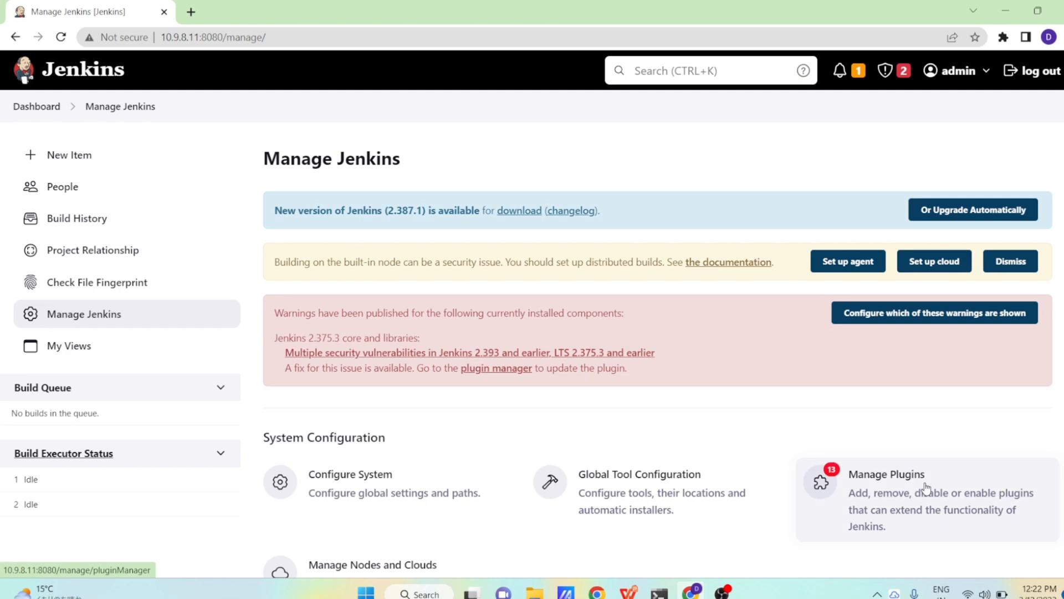
left_click(926, 488)
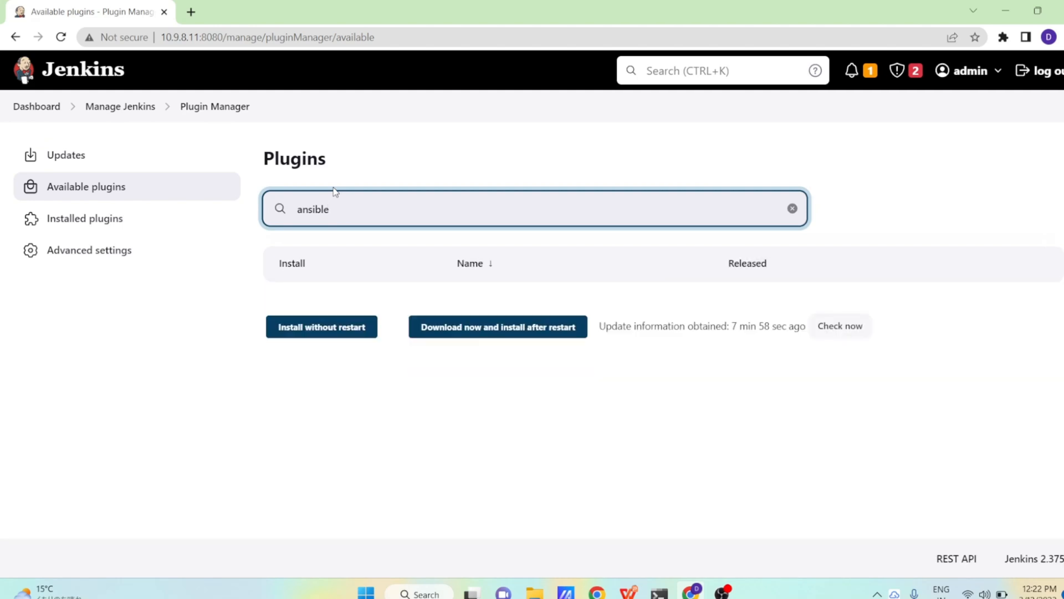
left_click(75, 218)
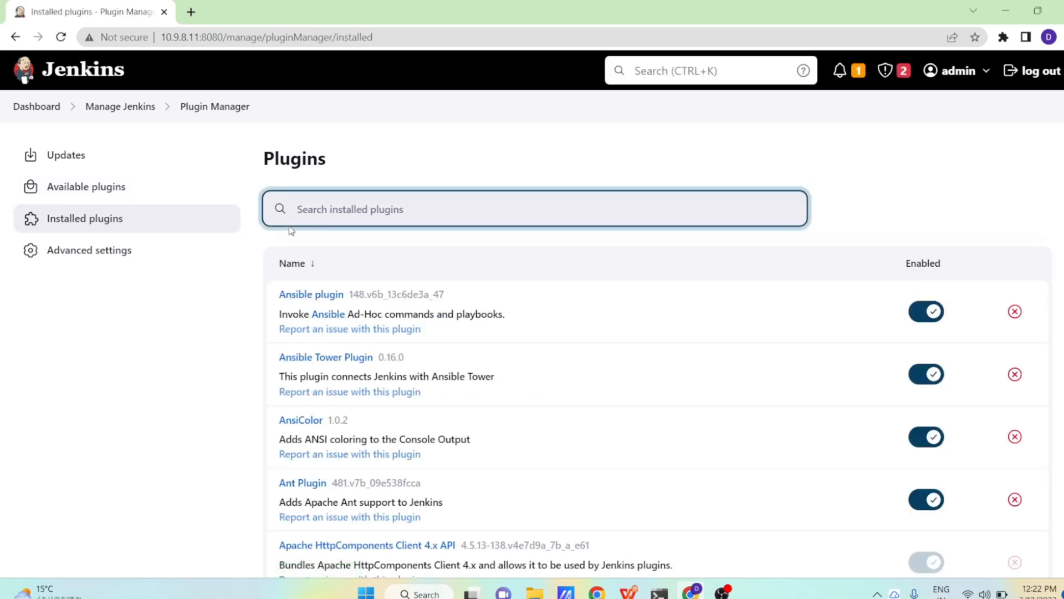
type("ansible")
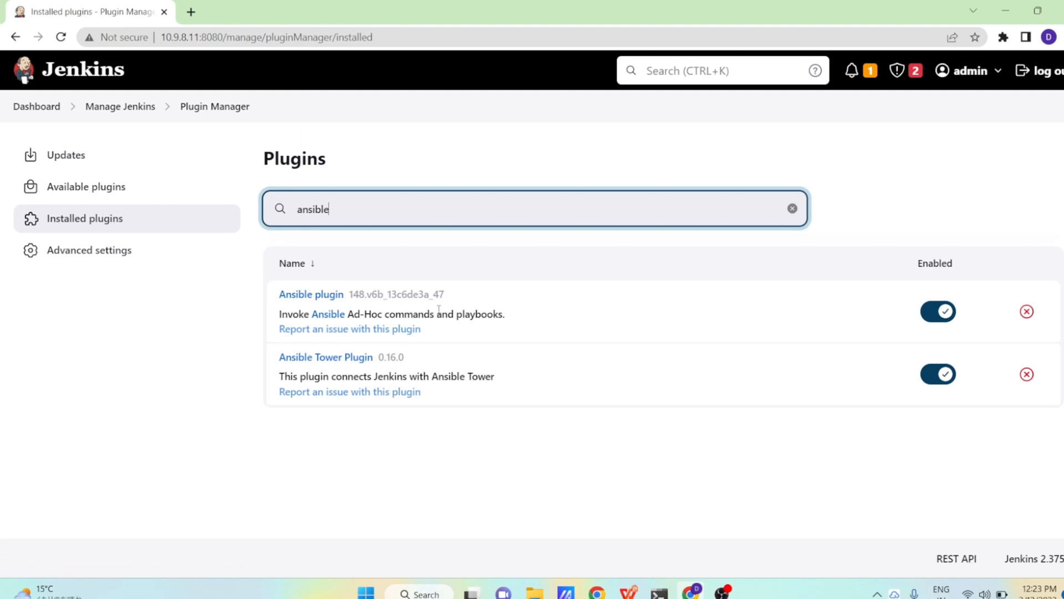
left_click(40, 106)
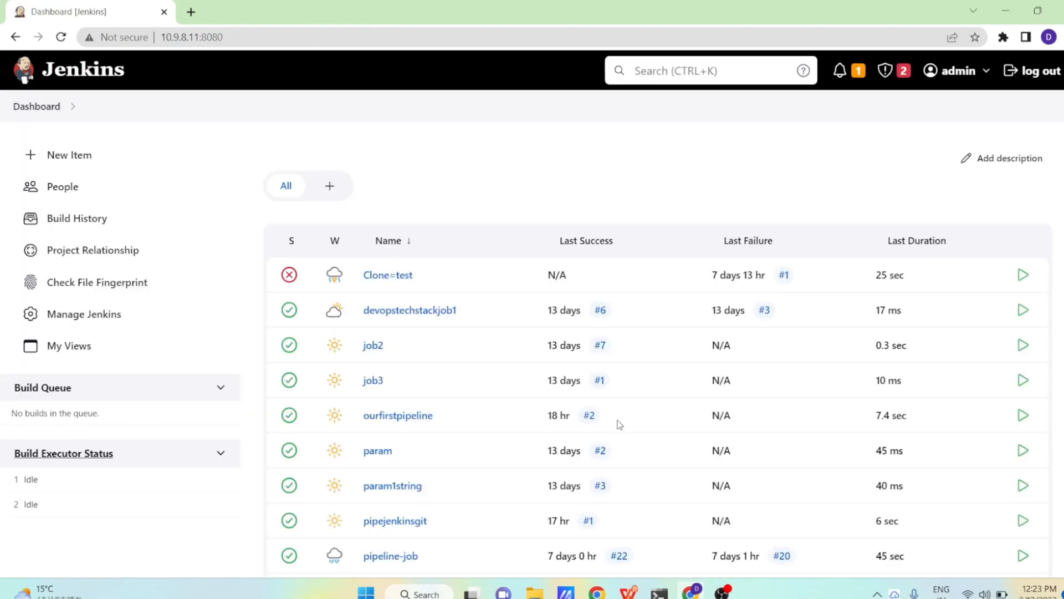
scroll(619, 424, "down", 5)
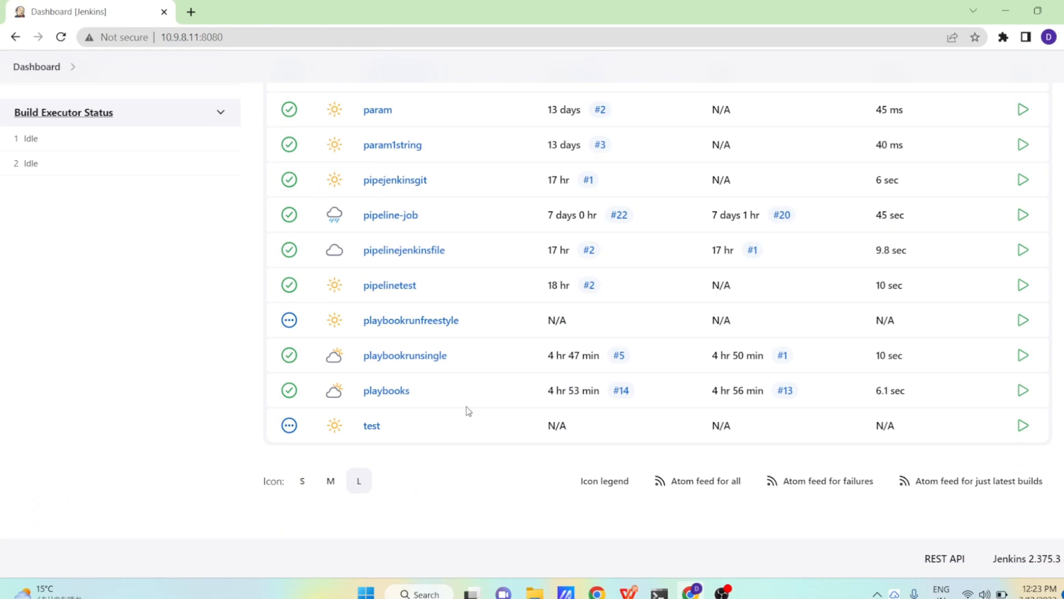
mouse_move(411, 321)
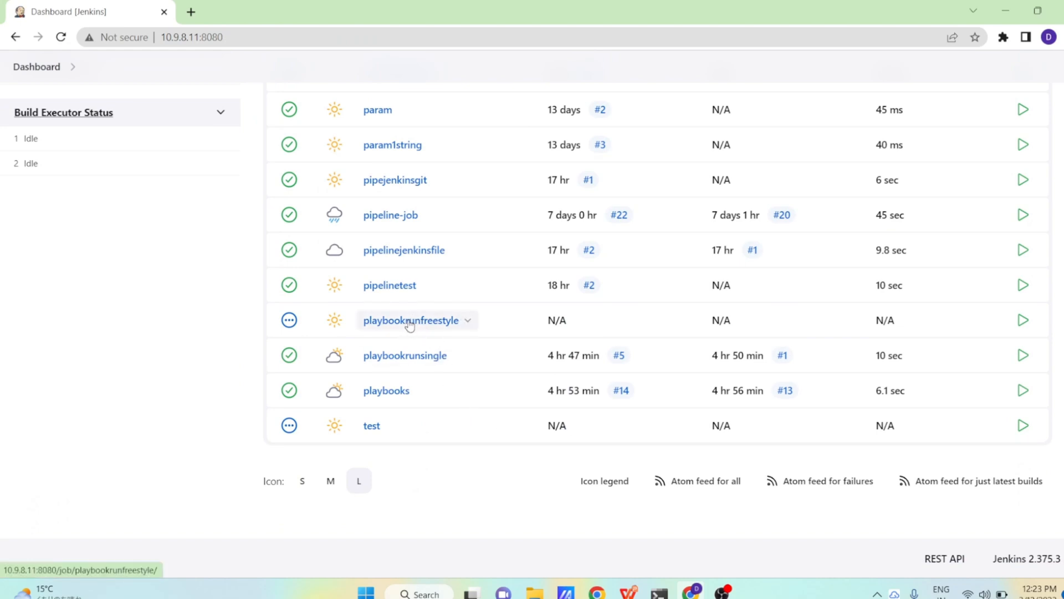
Reopen playbookrunfreestyle's configuration and read the Playbook path help for its Ansible step
left_click(410, 321)
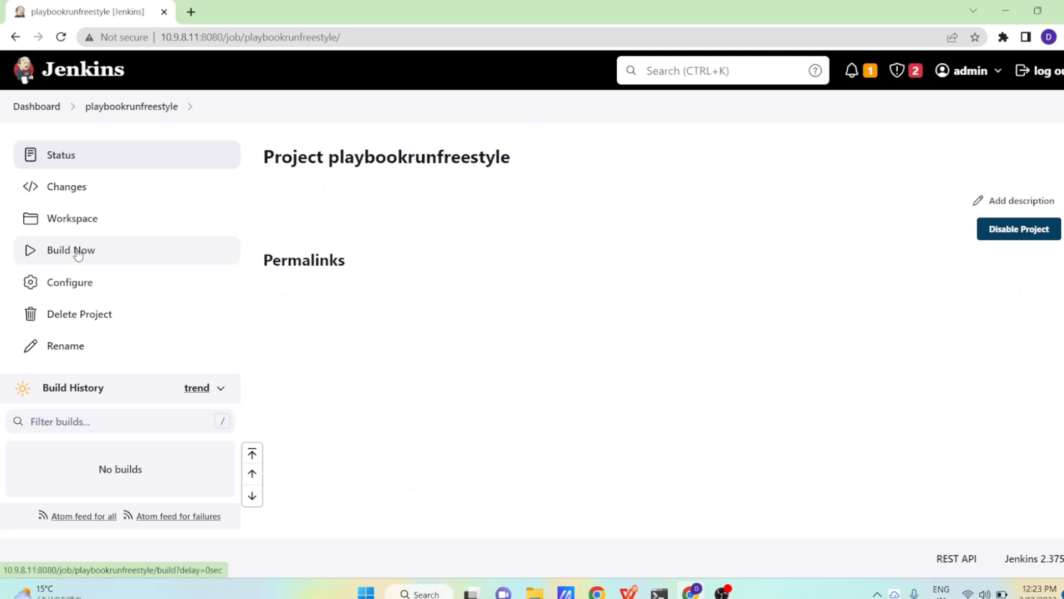
left_click(55, 282)
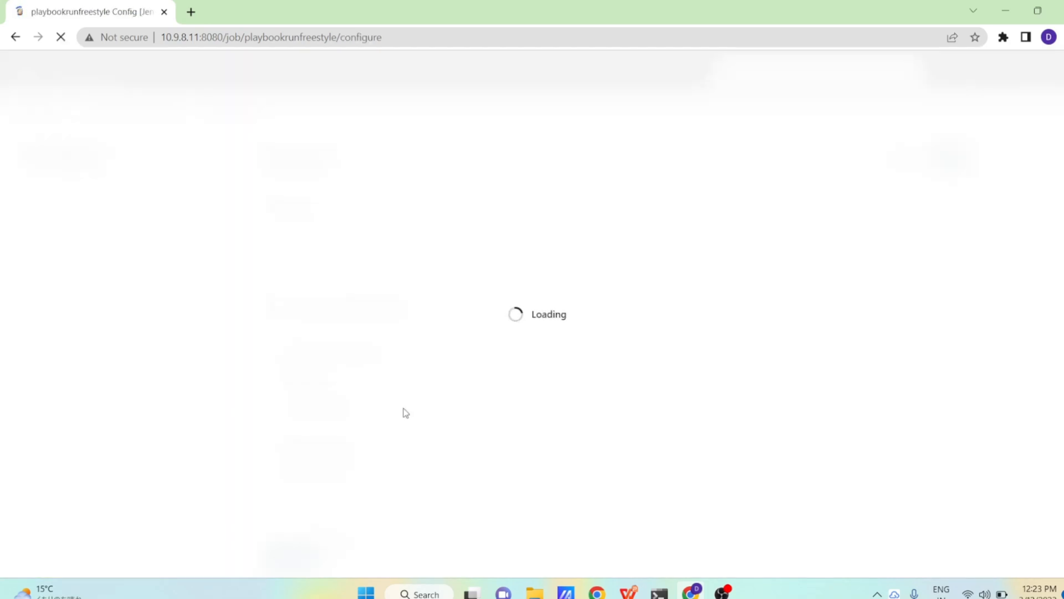
scroll(540, 413, "down", 4)
scroll(552, 422, "down", 4)
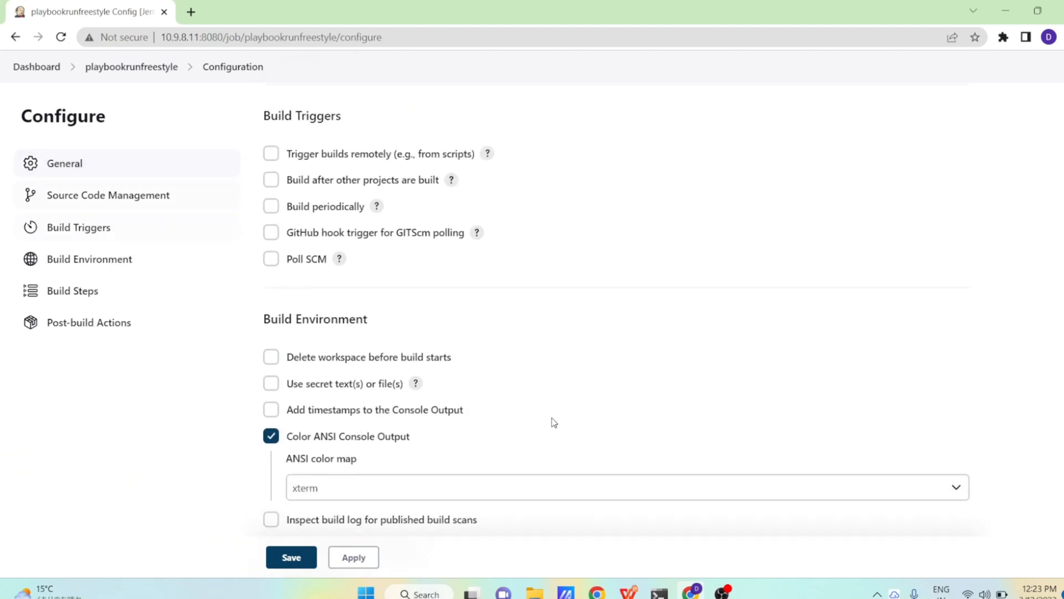
scroll(552, 422, "down", 3)
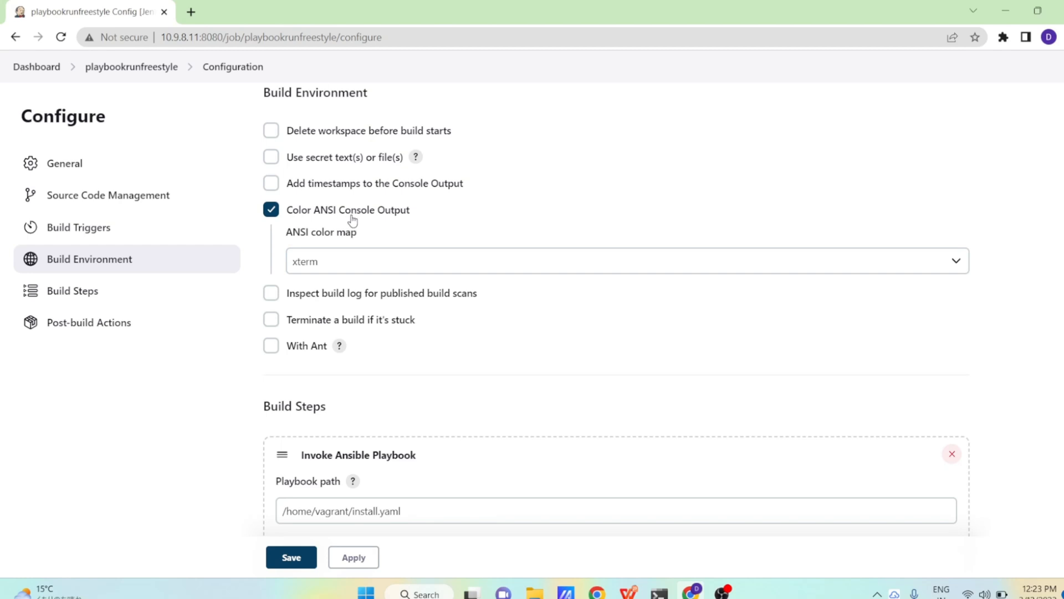
scroll(430, 150, "up", 1)
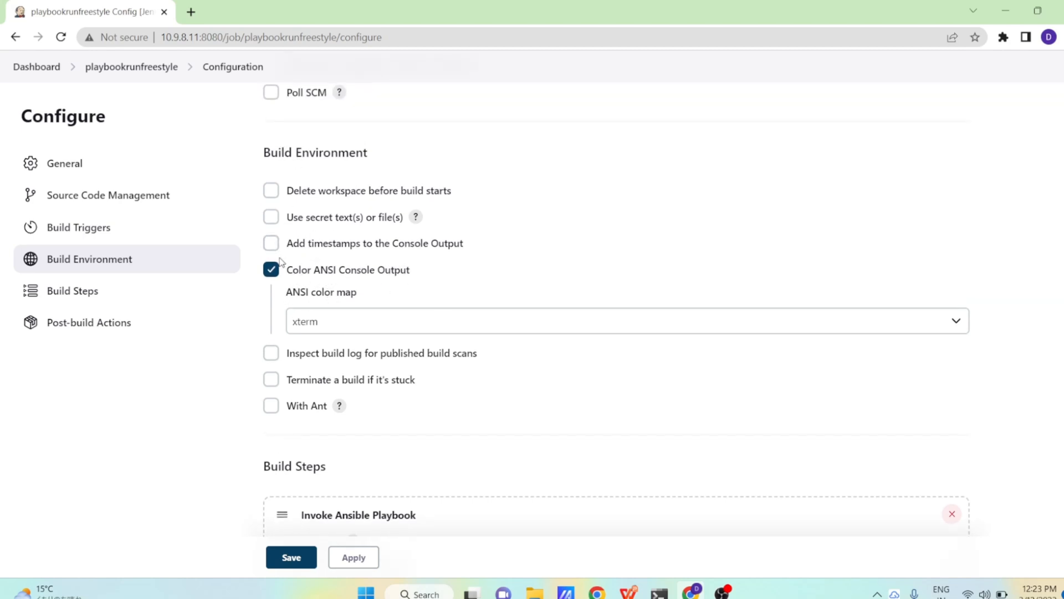
scroll(414, 245, "down", 3)
scroll(415, 245, "down", 1)
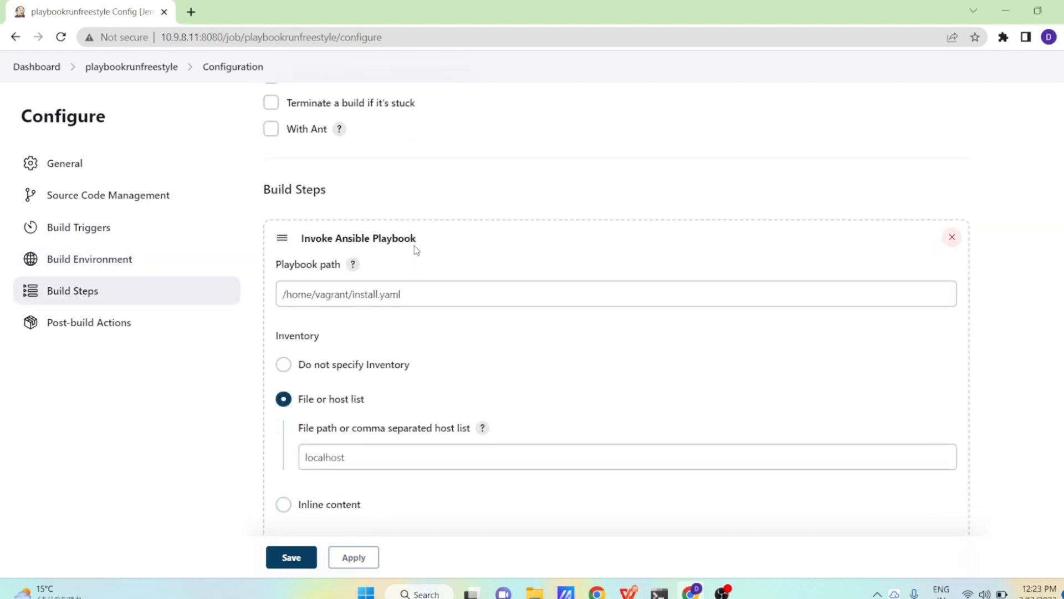
left_click(353, 264)
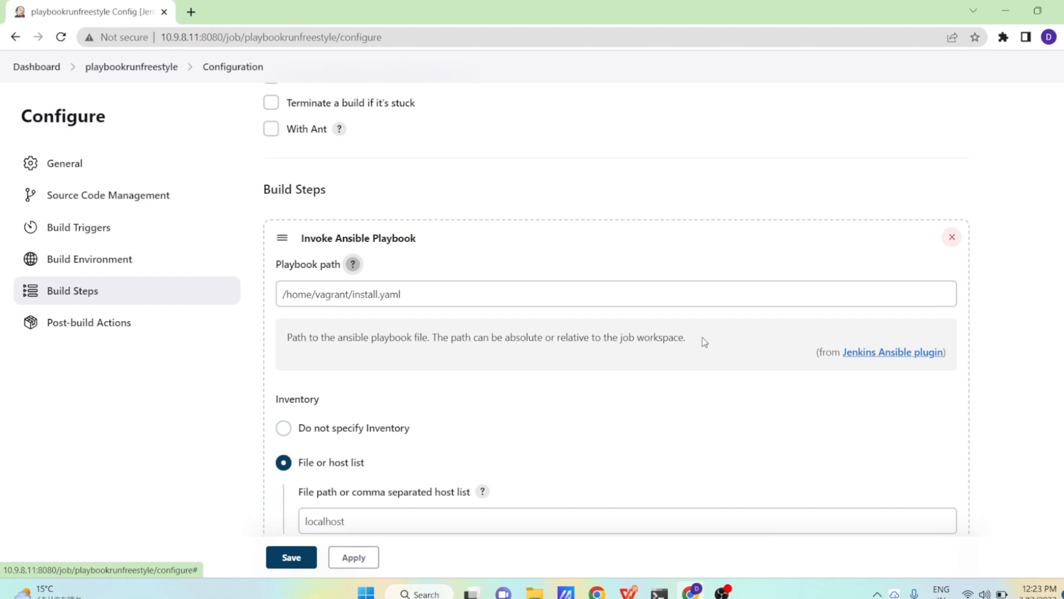
scroll(703, 341, "down", 2)
scroll(703, 341, "down", 2)
scroll(702, 342, "down", 1)
scroll(703, 341, "up", 1)
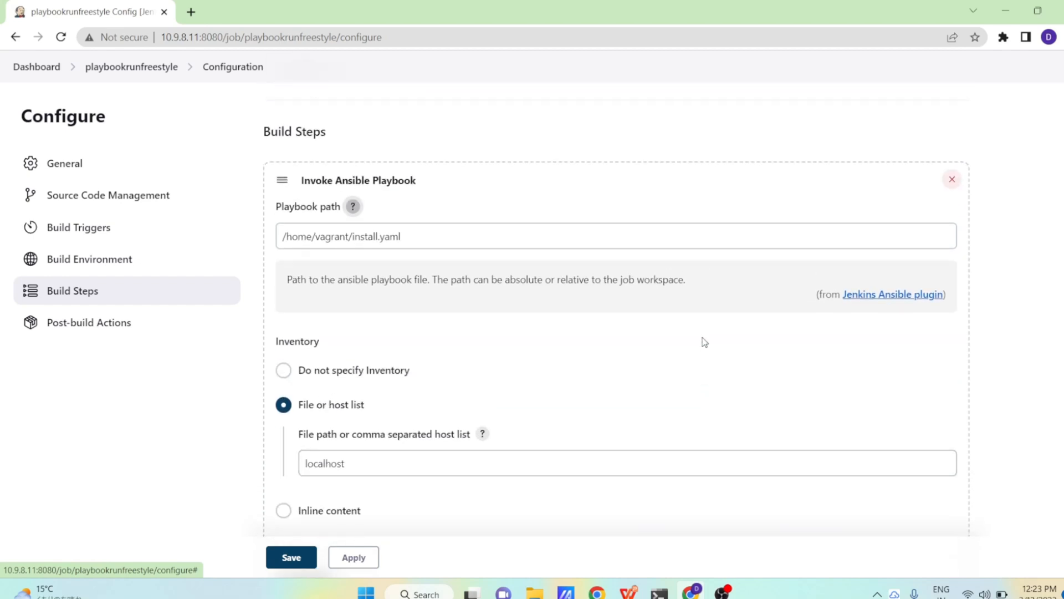
left_click(352, 206)
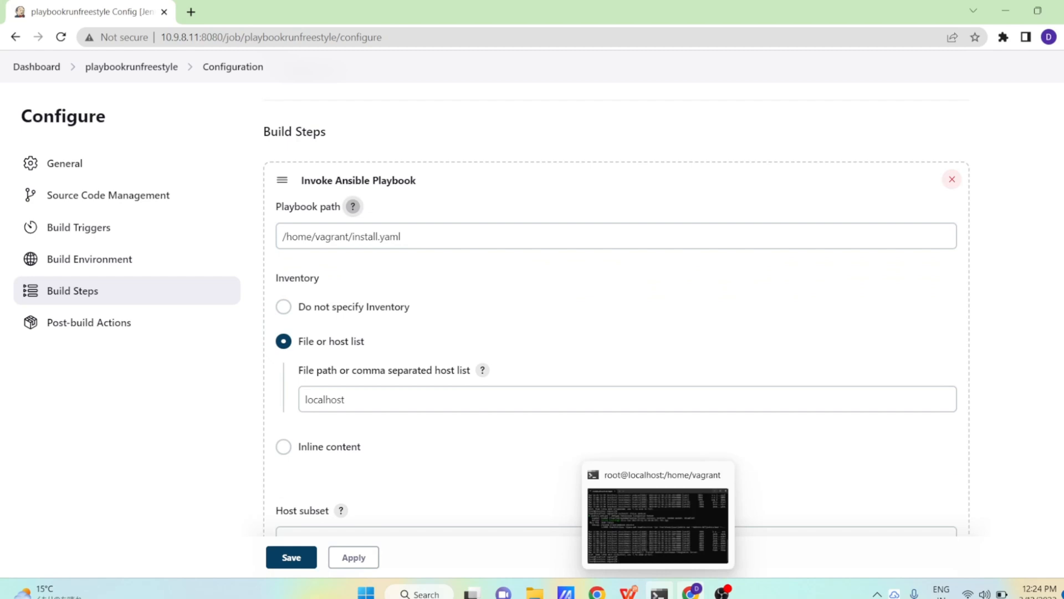
In the terminal, list the vagrant home directory and cat install.yaml
left_click(659, 593)
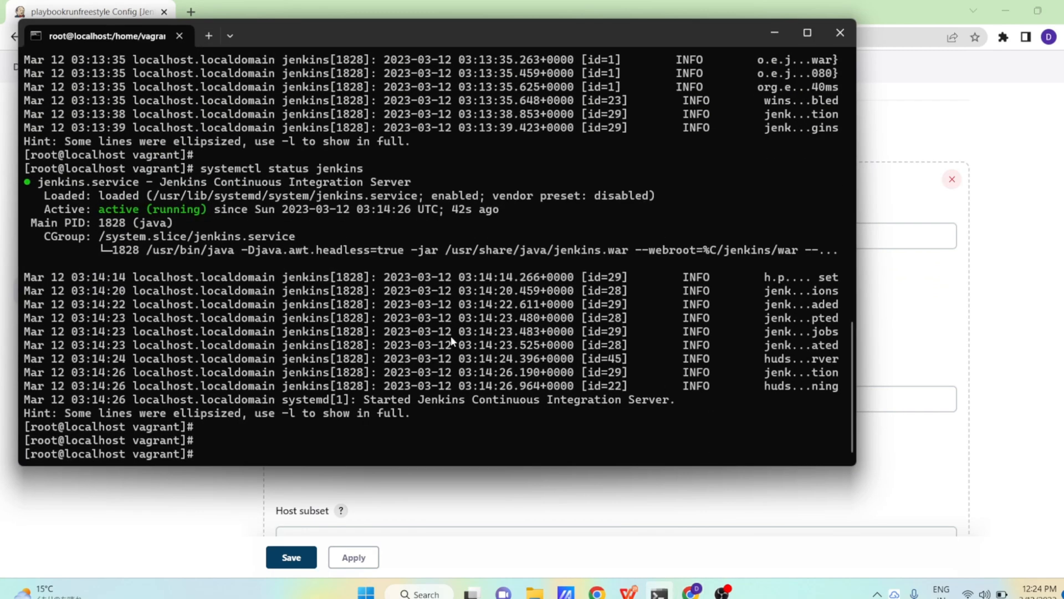
type("ls -ltr\\")
key("BackSpace")
key("Return")
key("Return")
key("Return")
key("Return")
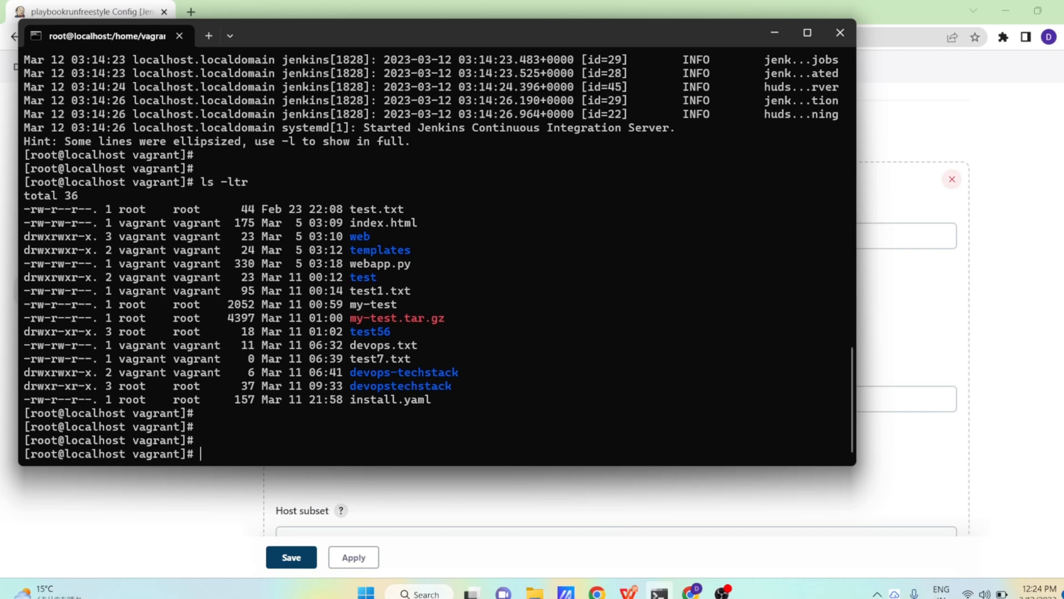
type("cat in")
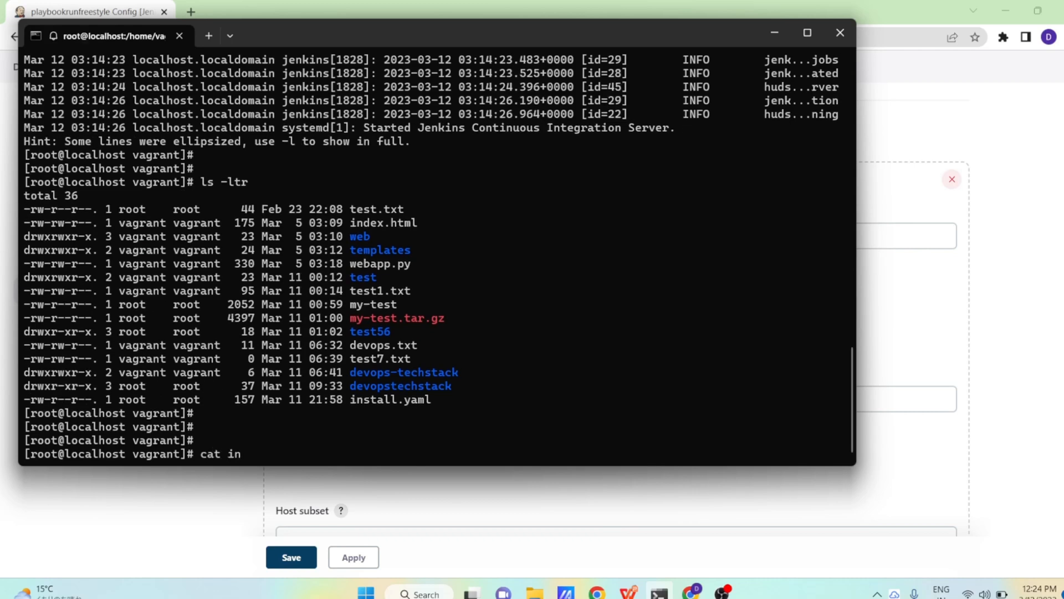
type("stall.yaml")
key("Return")
key("Return")
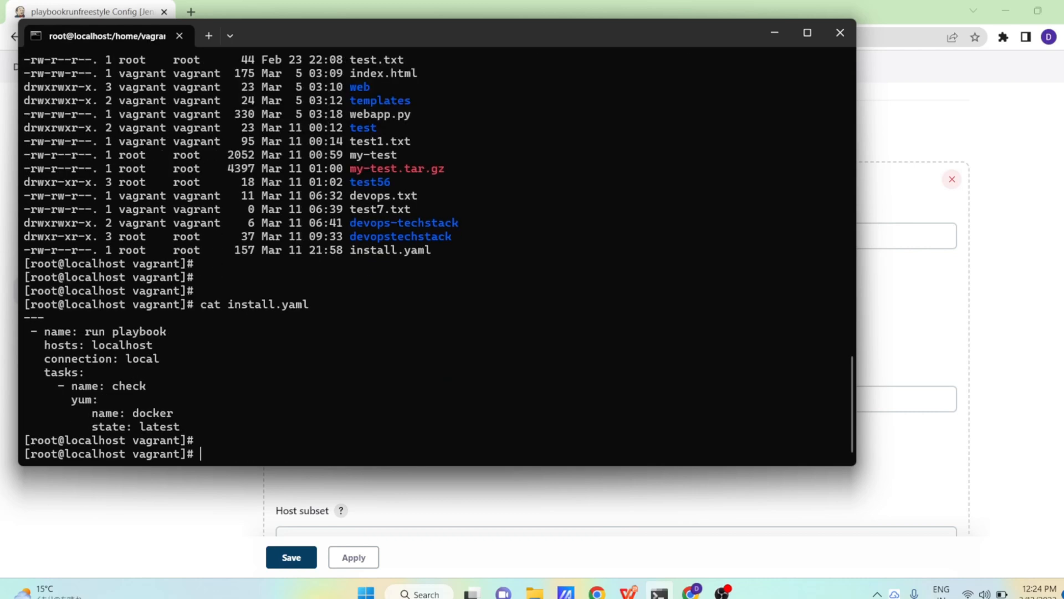
key("Return")
key("Return")
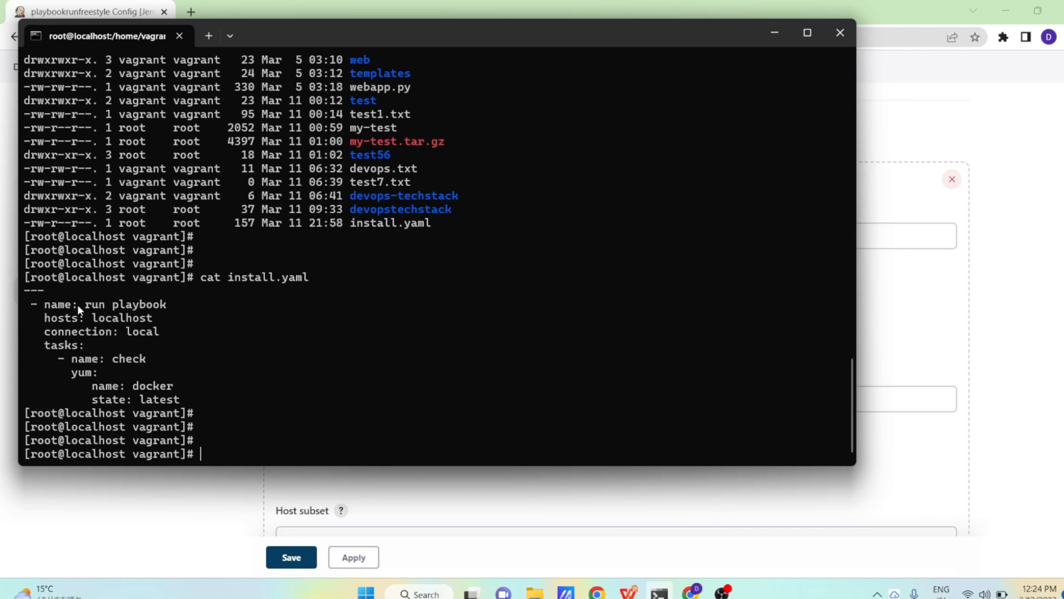
Highlight the playbook's localhost hosts and docker install task lines
mouse_move(191, 318)
left_mouse_down()
mouse_move(170, 388)
mouse_move(185, 408)
left_mouse_up()
right_click(184, 408)
double_click(125, 318)
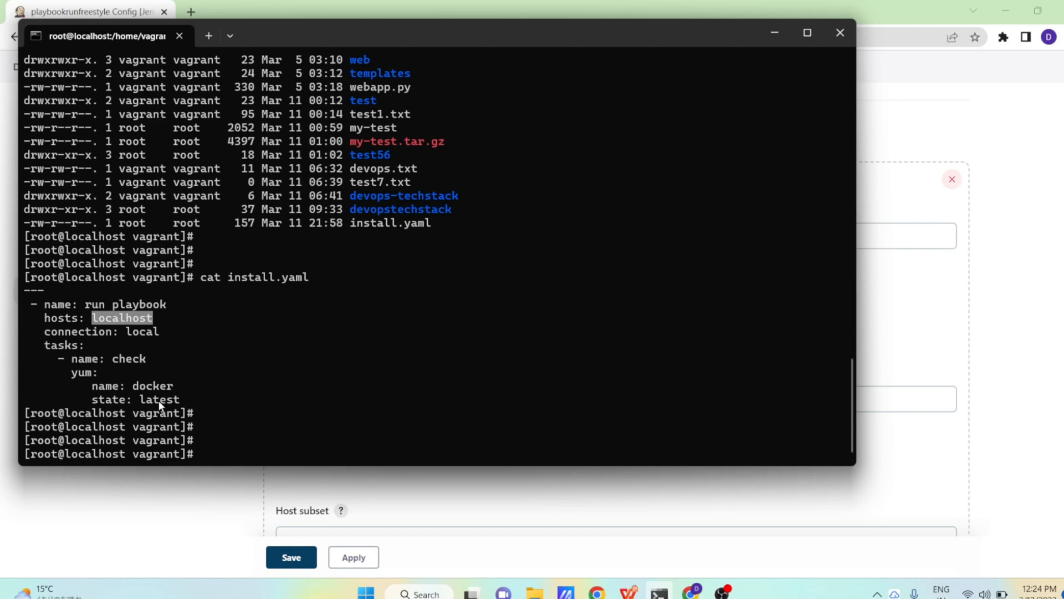
left_click(334, 402)
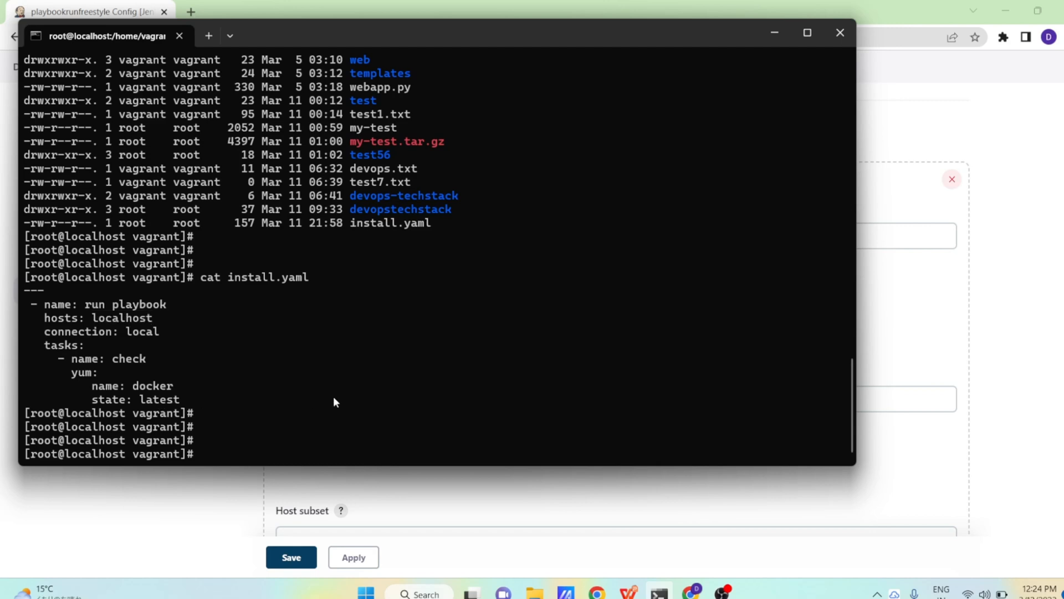
type("yum")
type(" install ")
type("docker -")
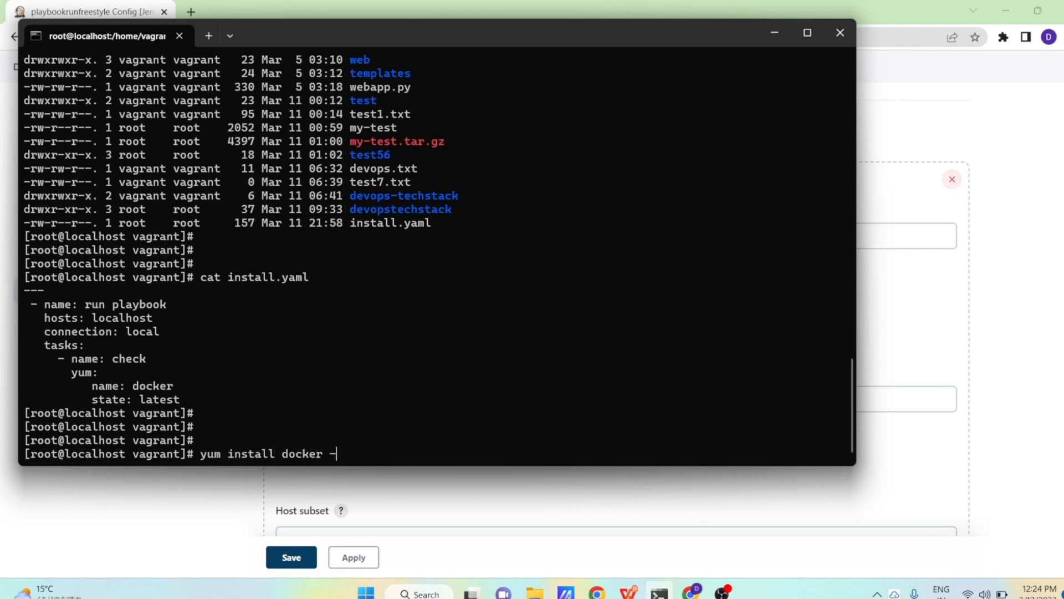
type("y")
Confirm docker is installed, then run yum remove docker -y to uninstall it
key("Return")
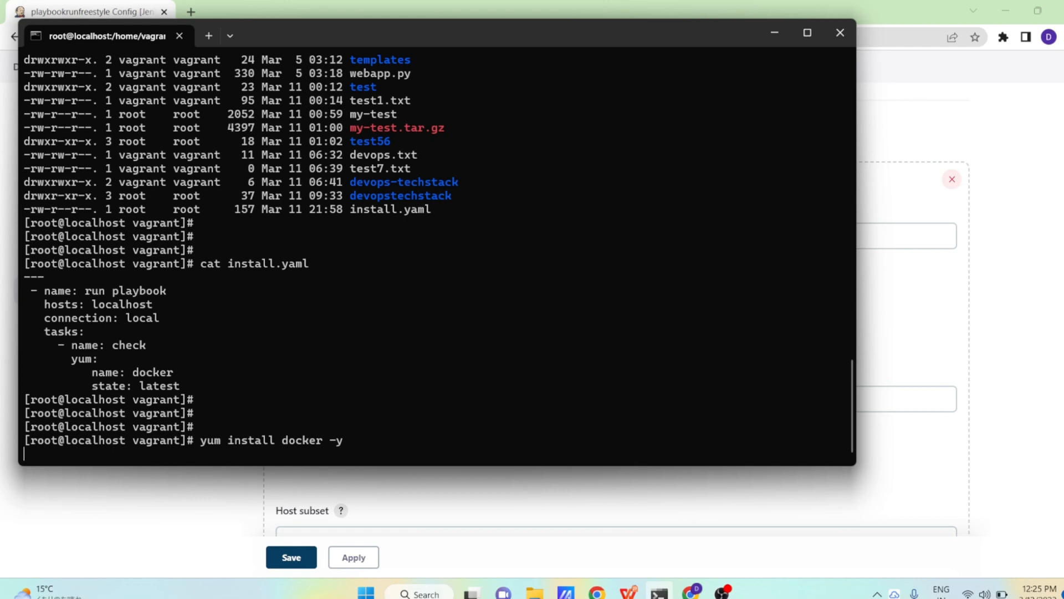
key("Up")
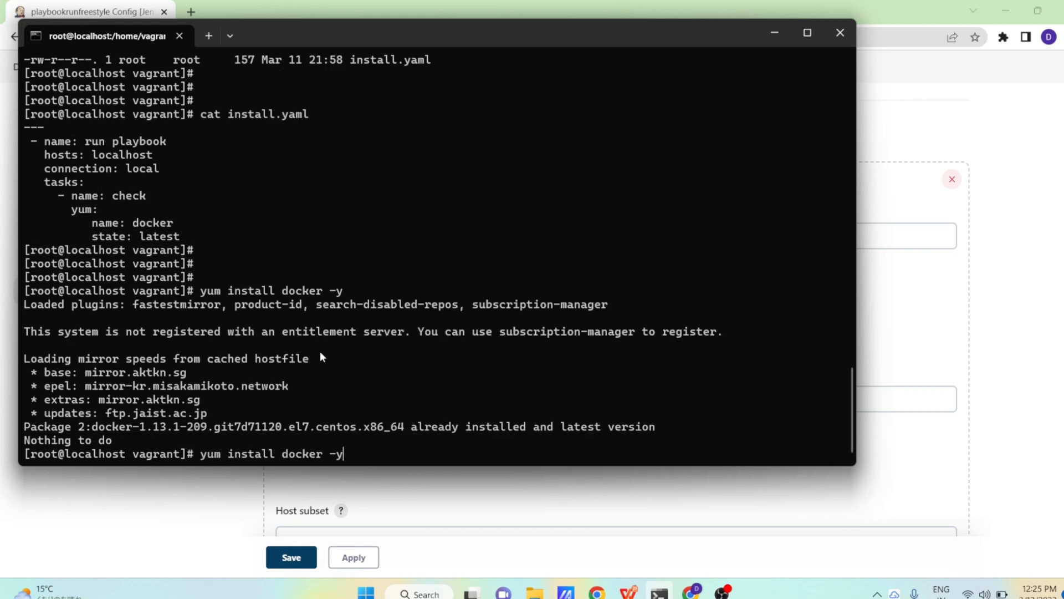
key("Left")
key("Left")
key("Left")
key("Left")
key("BackSpace")
key("BackSpace")
key("BackSpace")
type("rem")
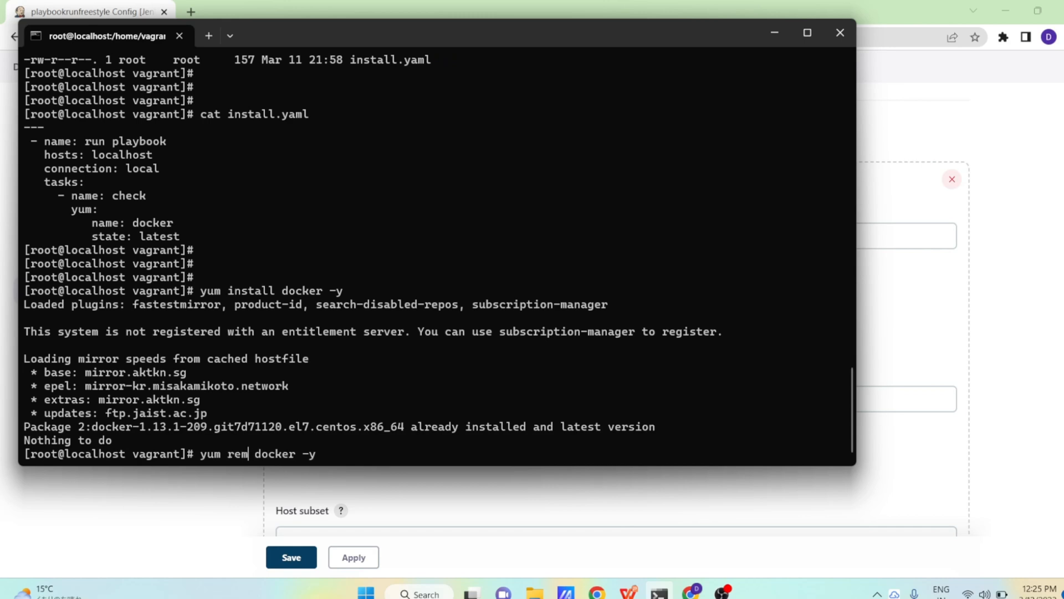
type("ove")
key("Return")
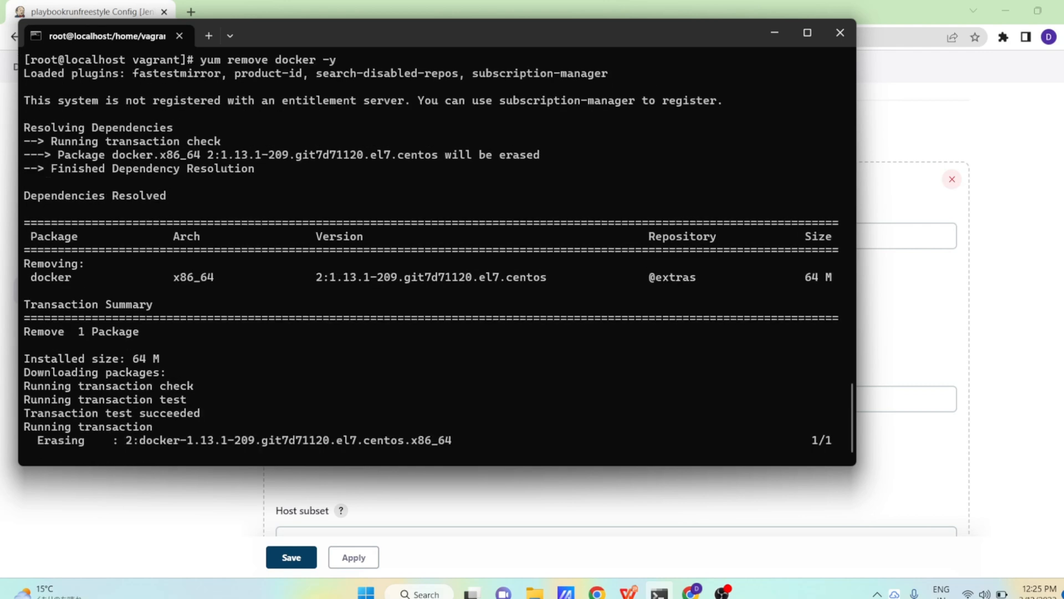
Clear the terminal and list /home/vagrant to confirm install.yaml is there
key("Return")
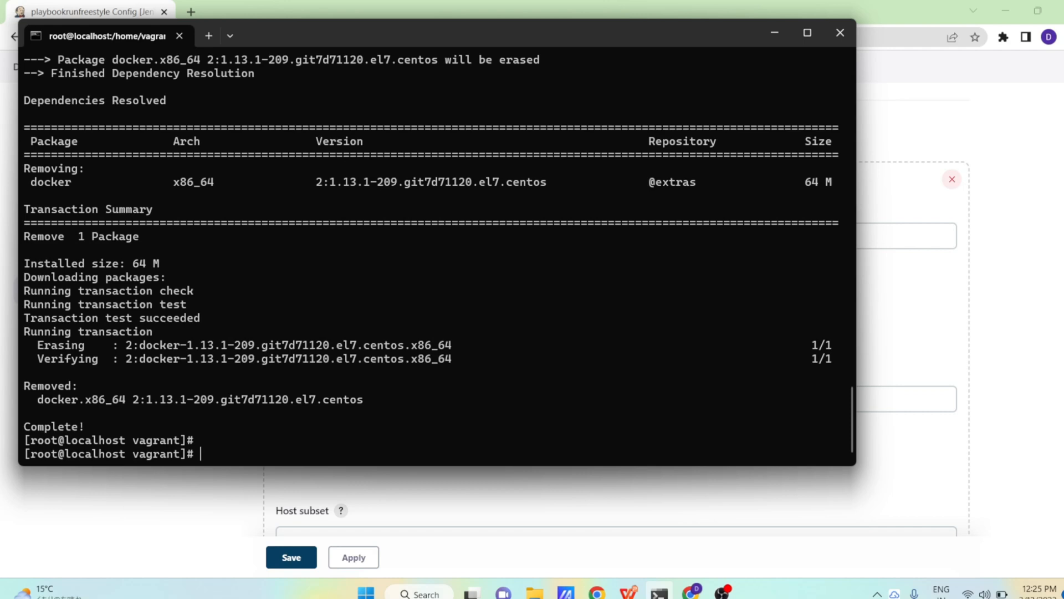
key("Return")
type("clear")
key("Return")
key("Return")
key("Return")
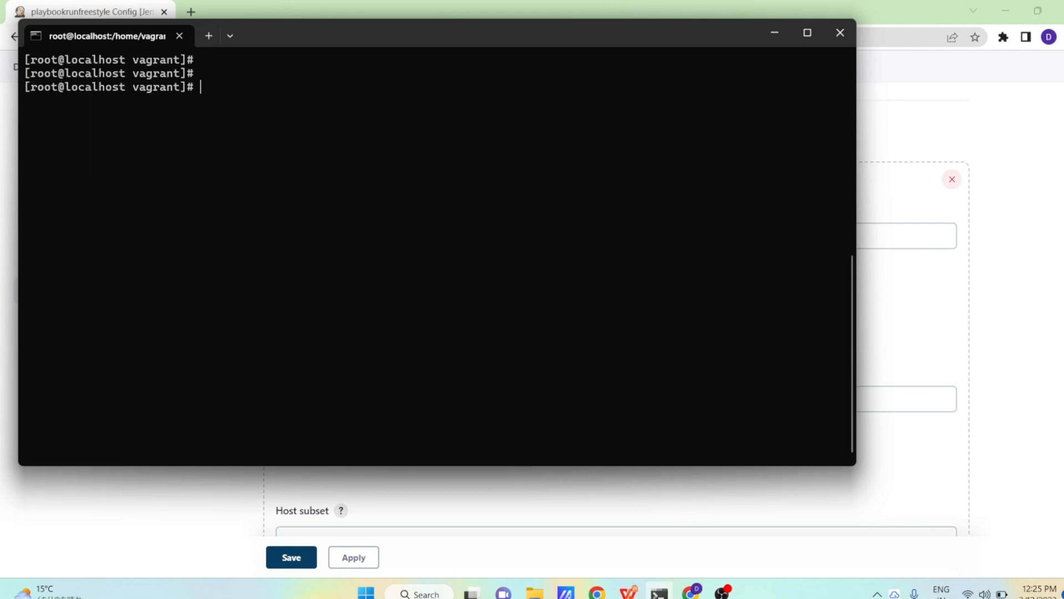
key("Return")
key("Return")
key("Return")
type("ls -ltr")
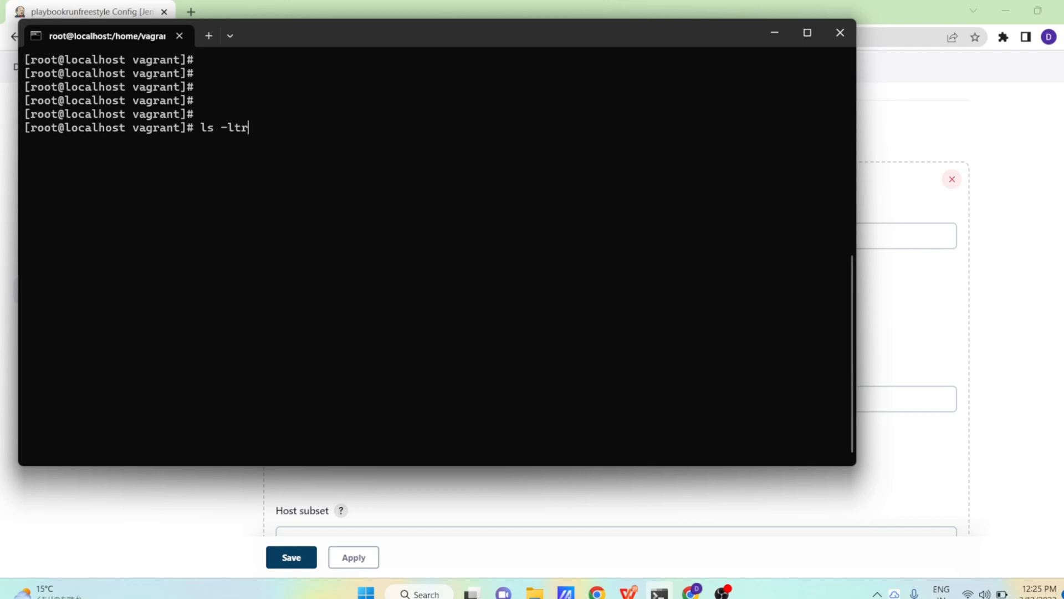
key("Return")
key("Return")
key("Return")
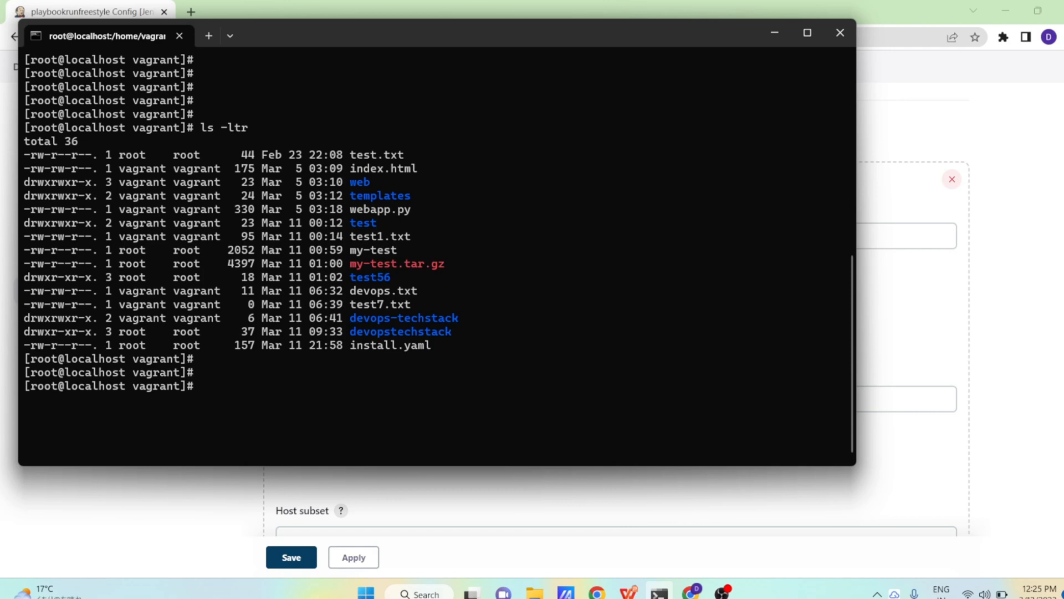
type("pwd")
key("Return")
key("Return")
key("Return")
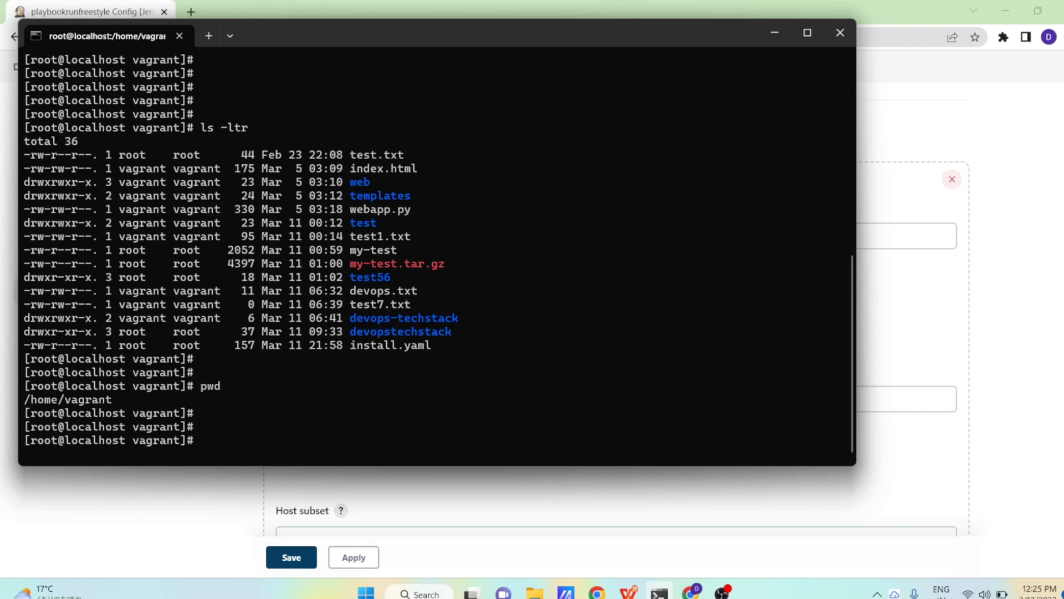
Back in the job configuration, verify the playbook path and localhost in the host list inventory field
key("alt+Tab")
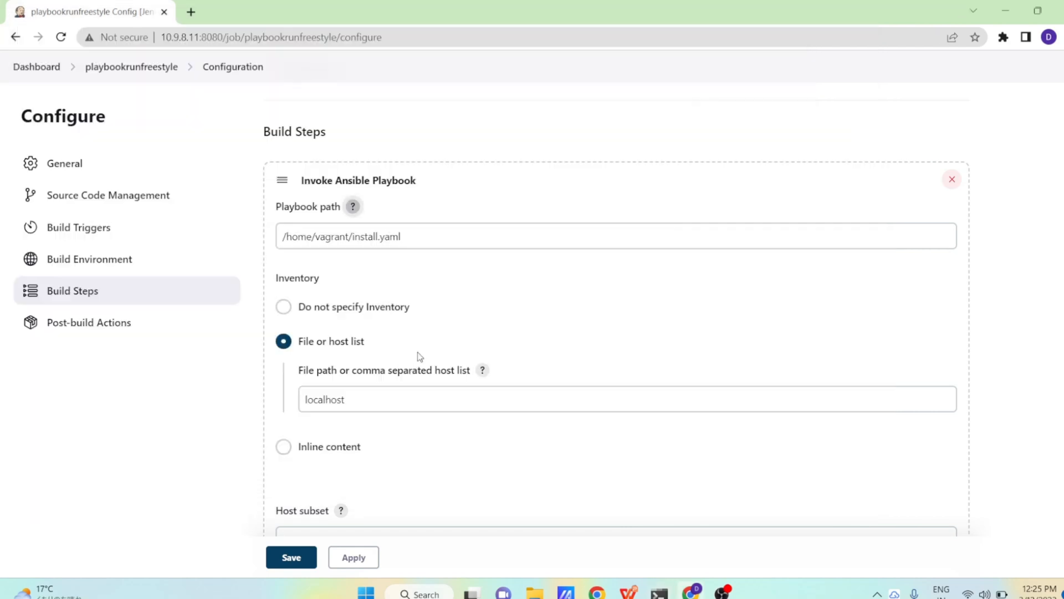
left_click(309, 236)
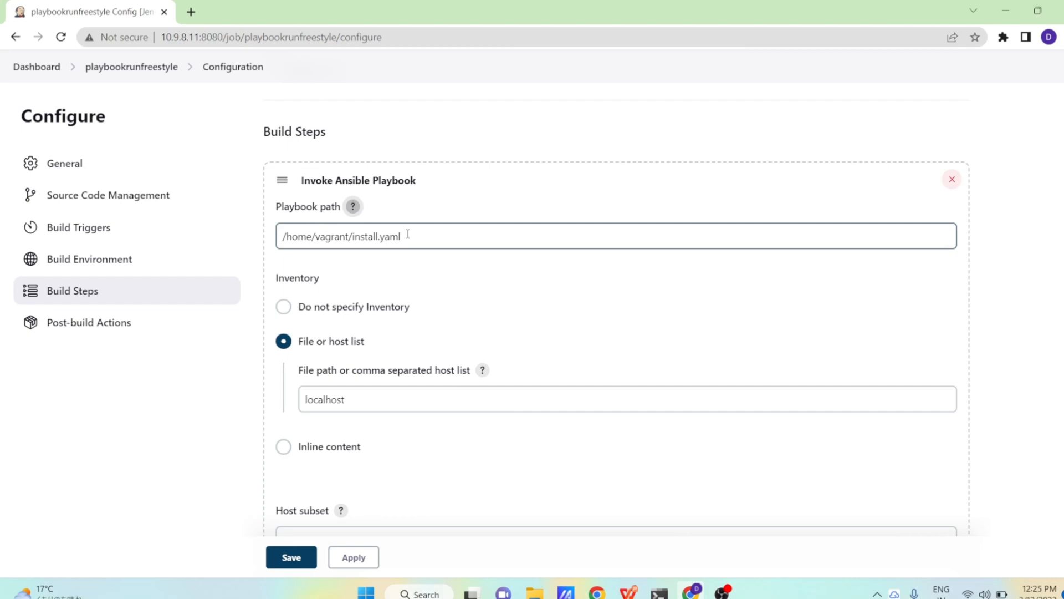
left_click(421, 271)
scroll(449, 309, "down", 1)
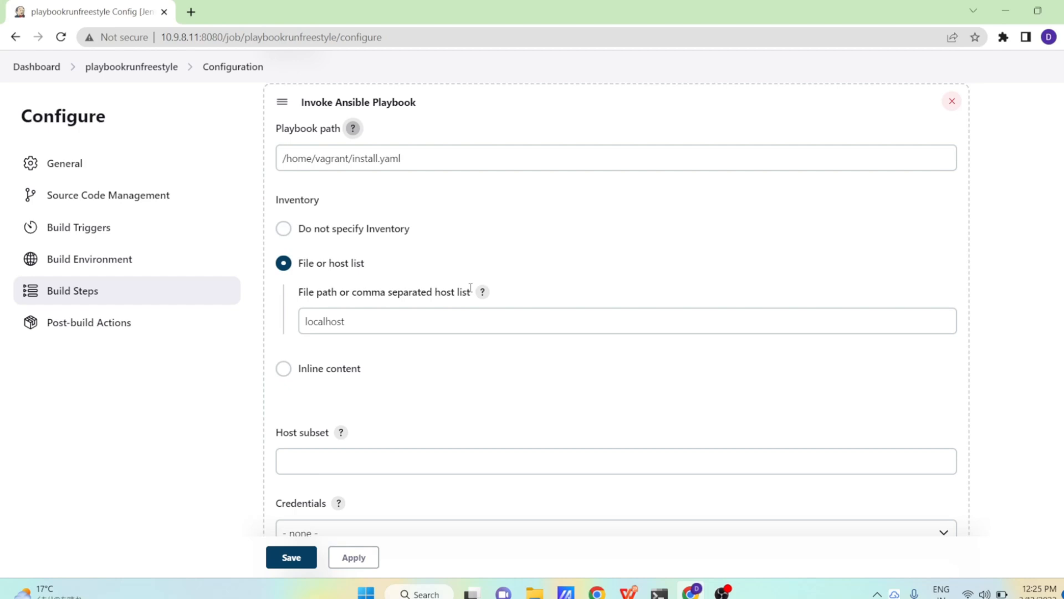
left_click(350, 321)
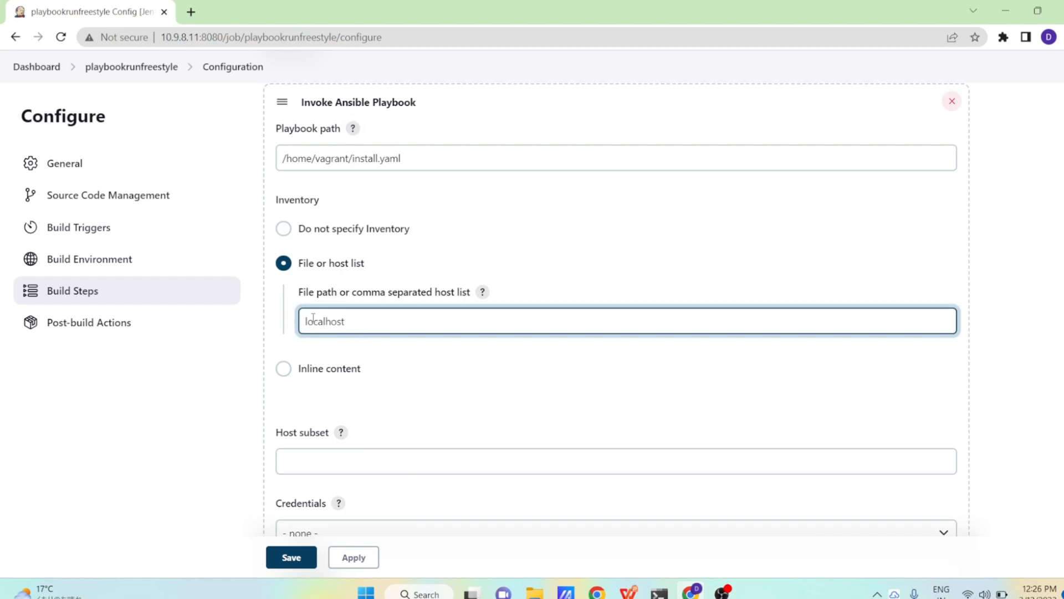
left_click_drag(349, 321, 306, 322)
left_click(351, 322)
type(",")
scroll(455, 358, "down", 2)
scroll(455, 358, "down", 2)
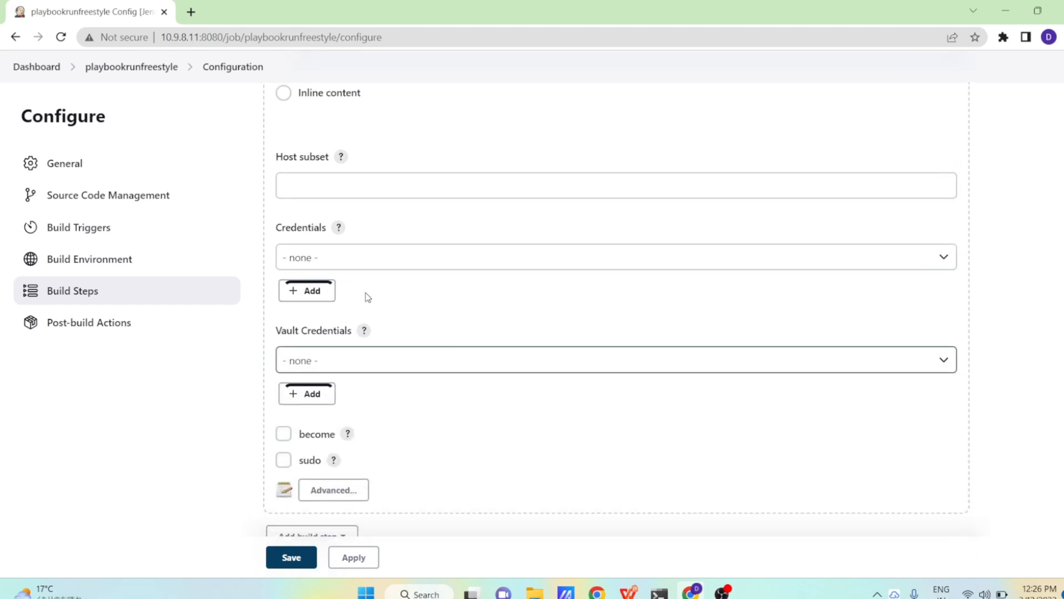
left_click(292, 259)
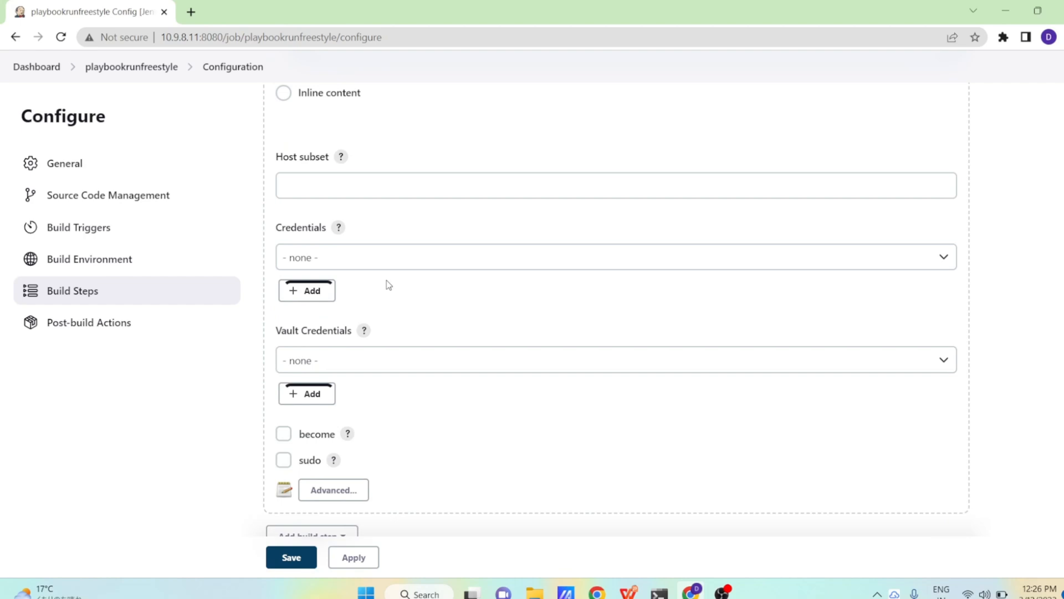
scroll(387, 286, "down", 2)
scroll(387, 286, "down", 2)
scroll(387, 285, "down", 1)
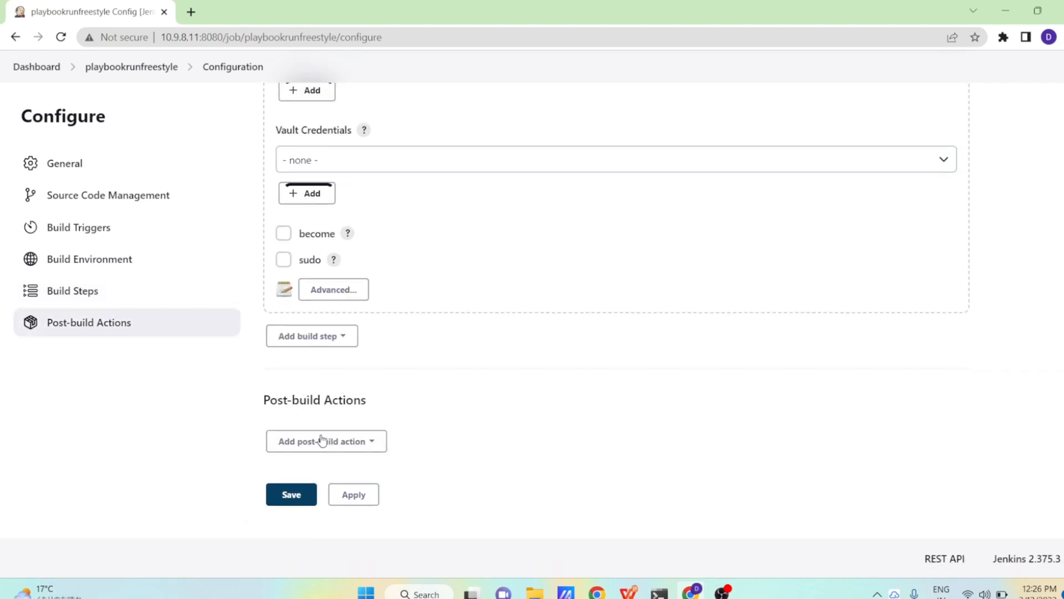
Save the job, run Build Now, and open build #1's console output
left_click(292, 494)
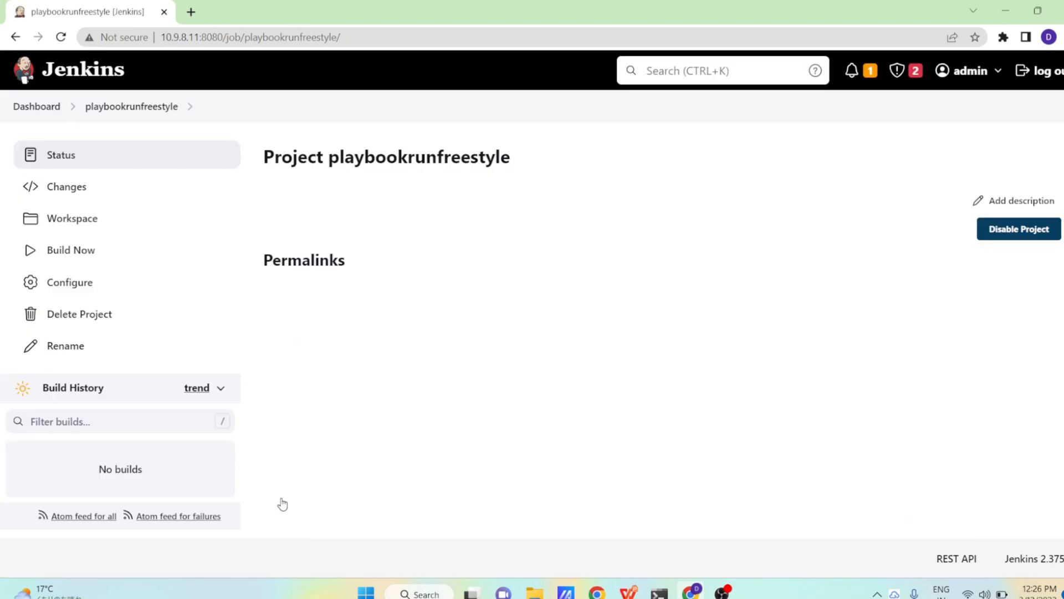
left_click(75, 253)
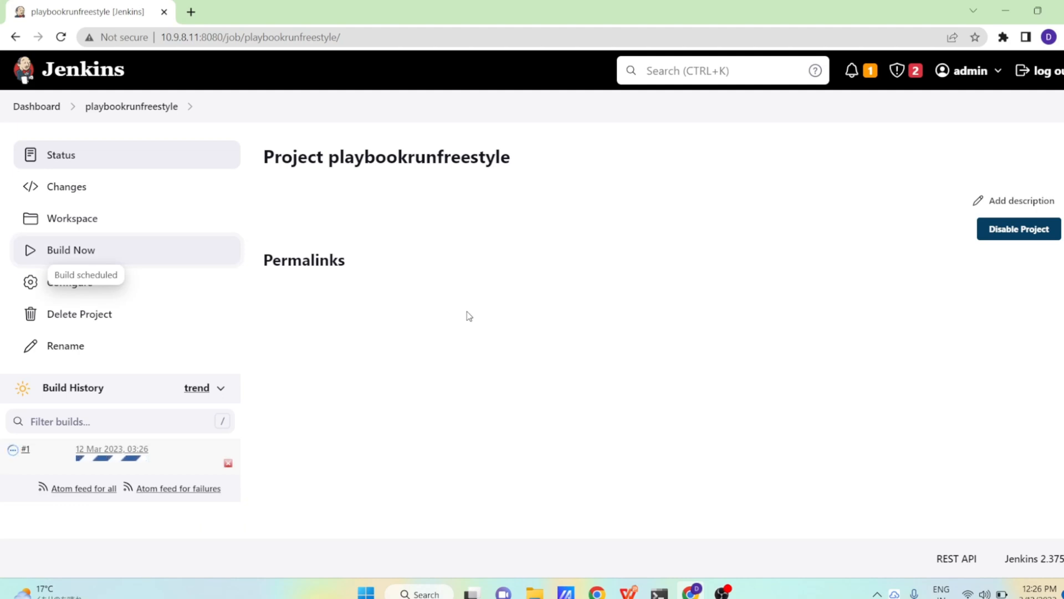
left_click(12, 456)
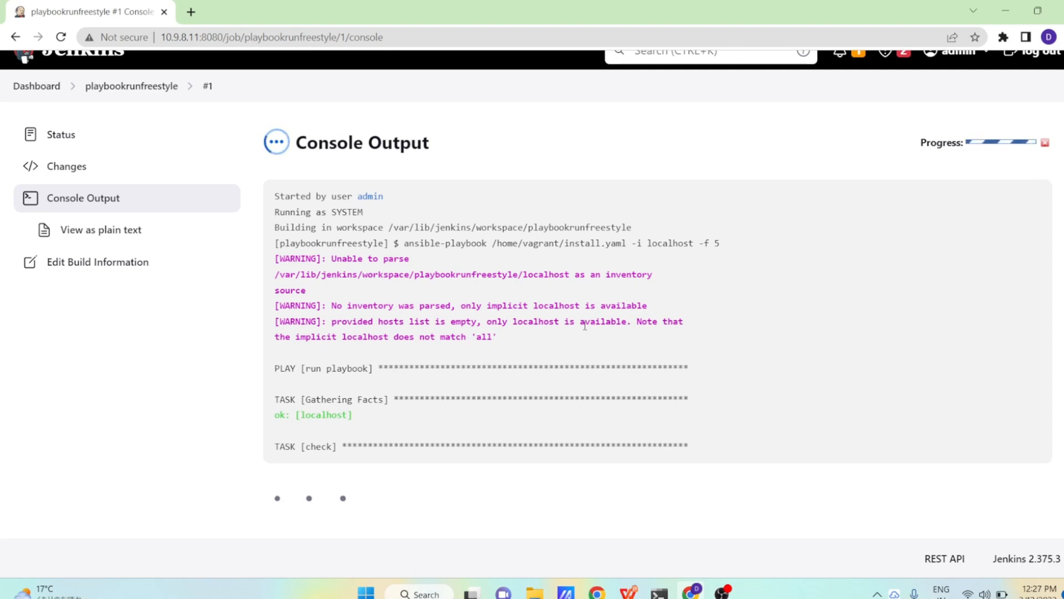
Highlight SUCCESS, changed=1 and localhost in build #1's console output
double_click(344, 477)
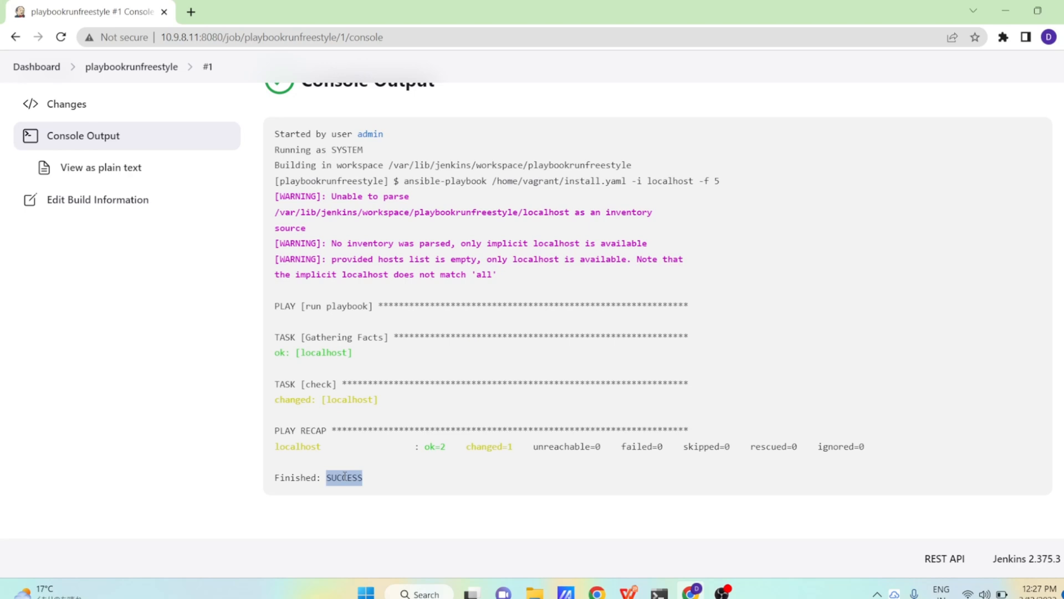
left_click(501, 445)
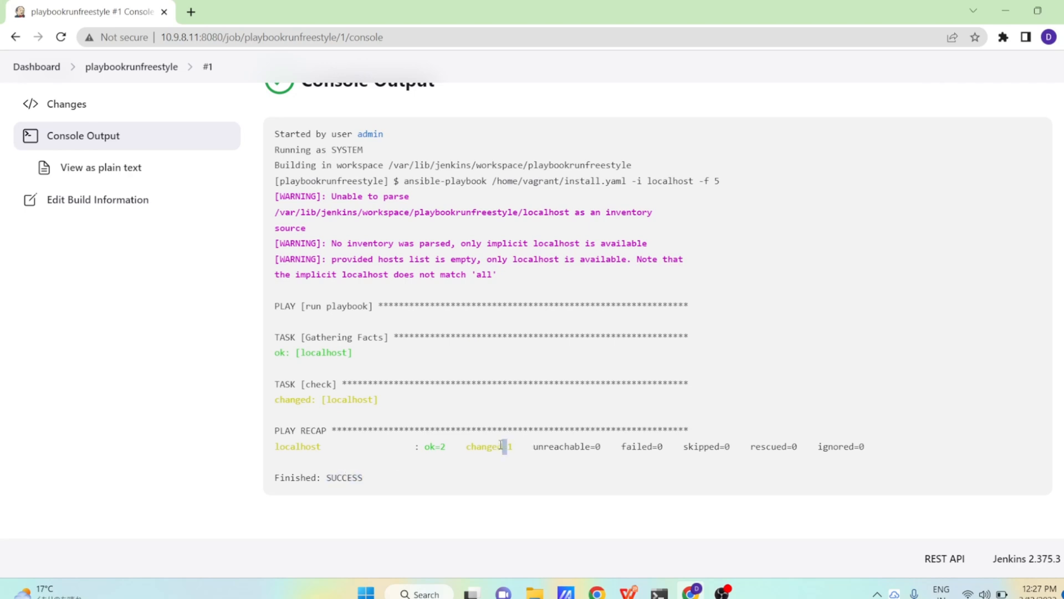
double_click(502, 446)
left_click(500, 446)
scroll(496, 448, "up", 1)
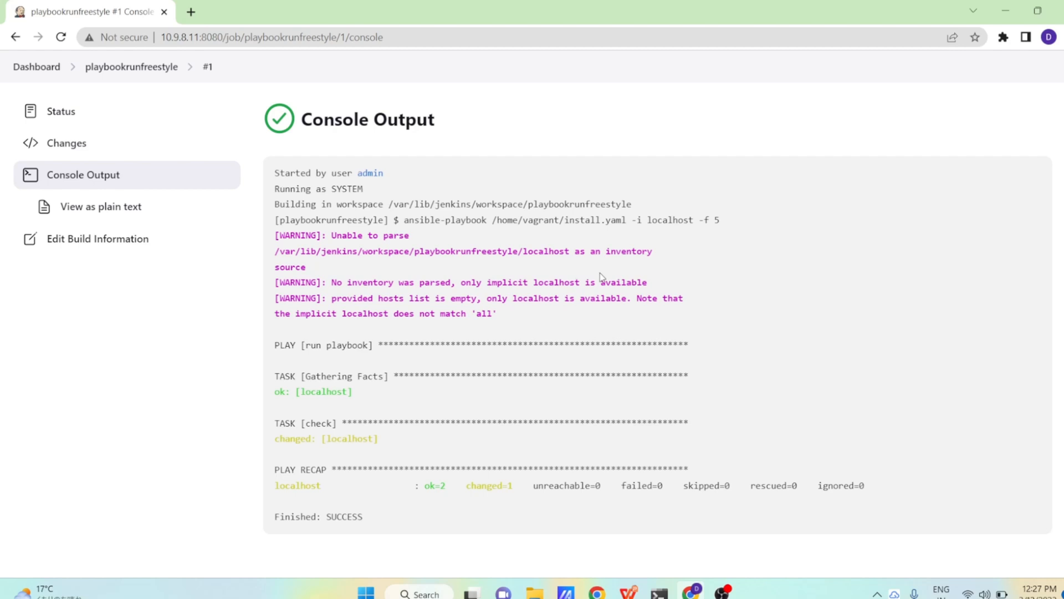
double_click(675, 219)
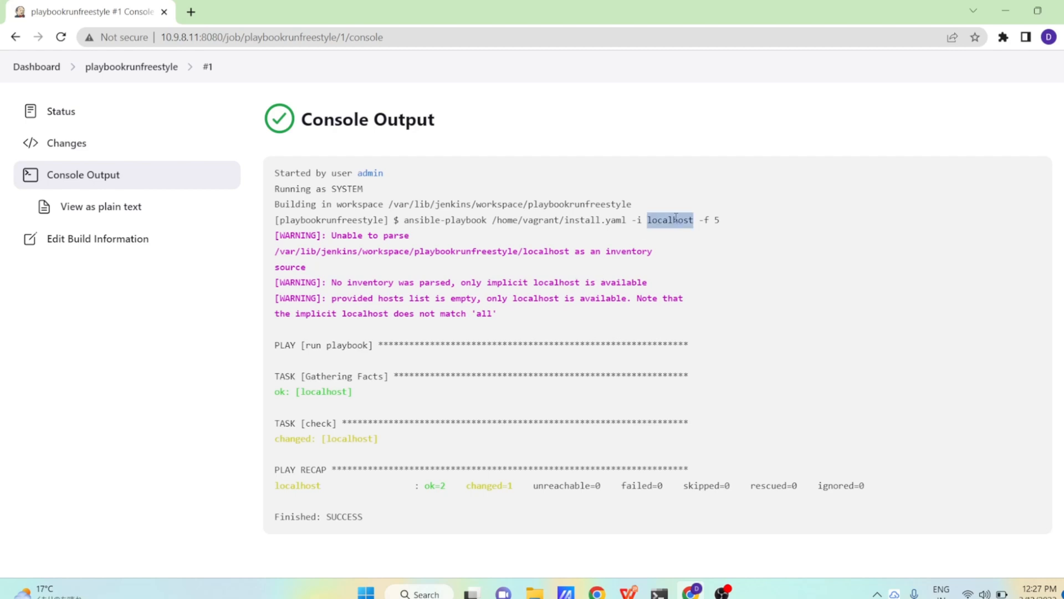